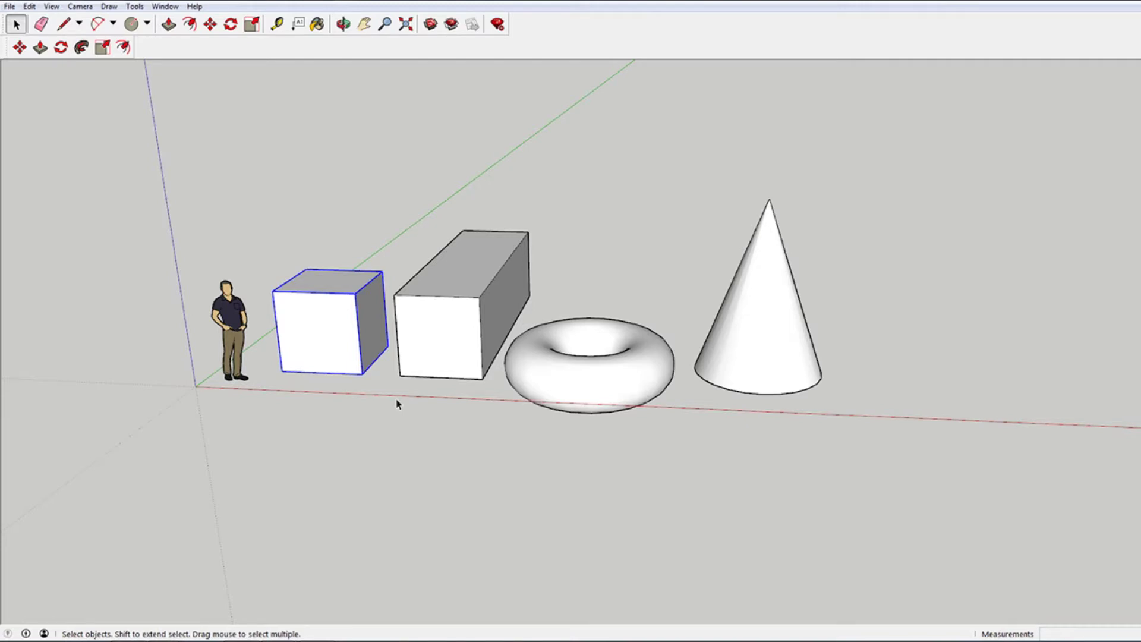
Save the cube component as Cube.skp in the Components folder.
{"action": "left_click", "coordinate": [779, 273]}
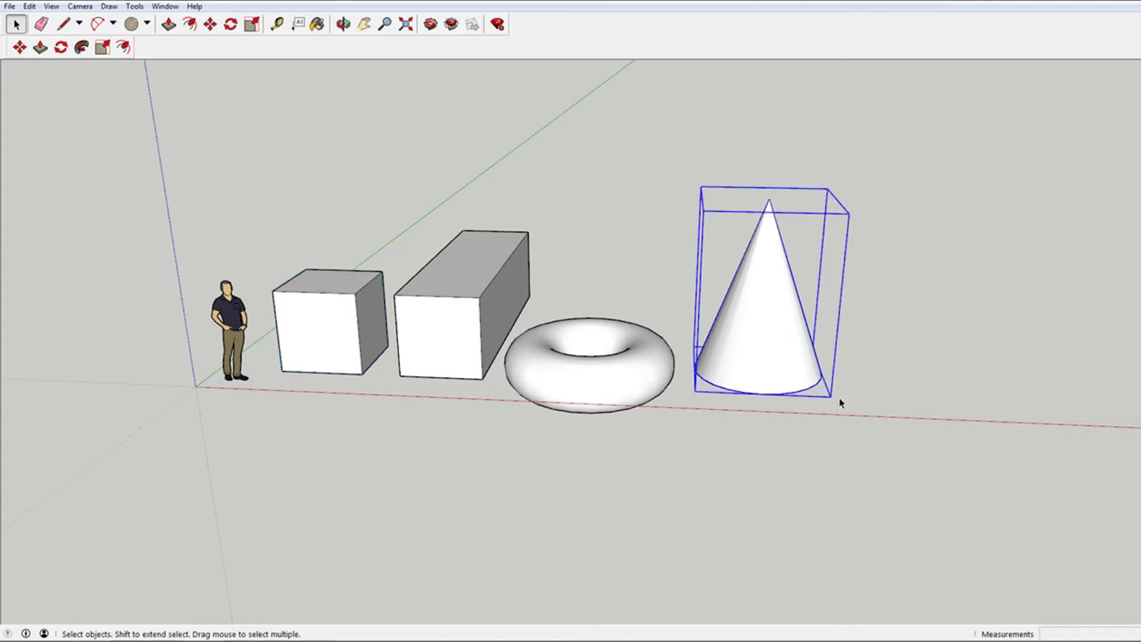
{"action": "left_click", "coordinate": [590, 486]}
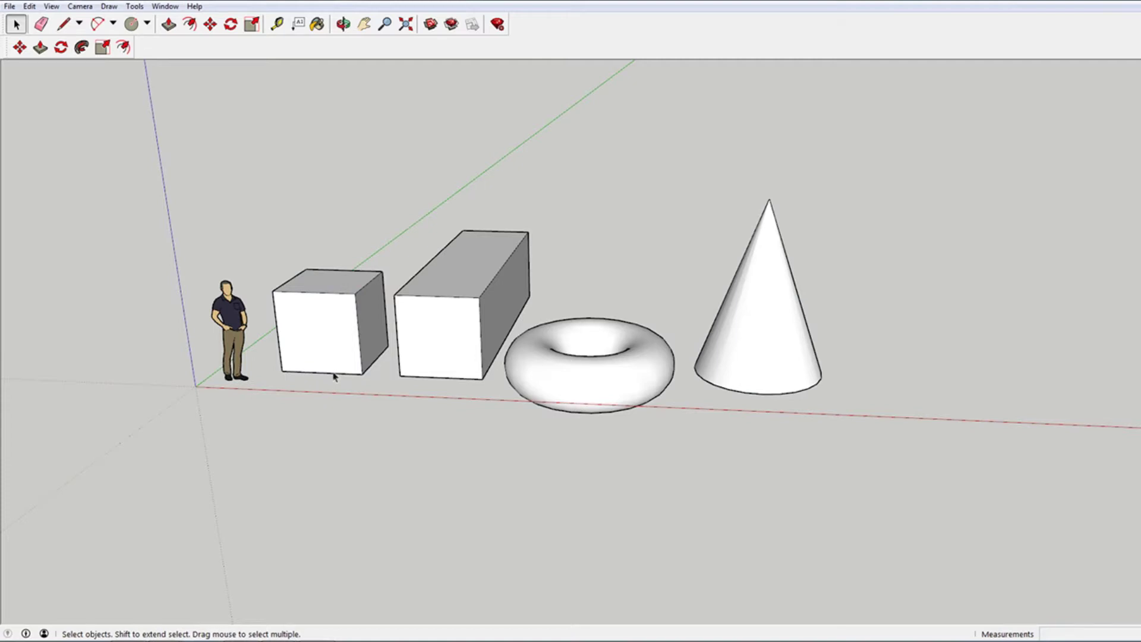
{"action": "right_click", "coordinate": [354, 325]}
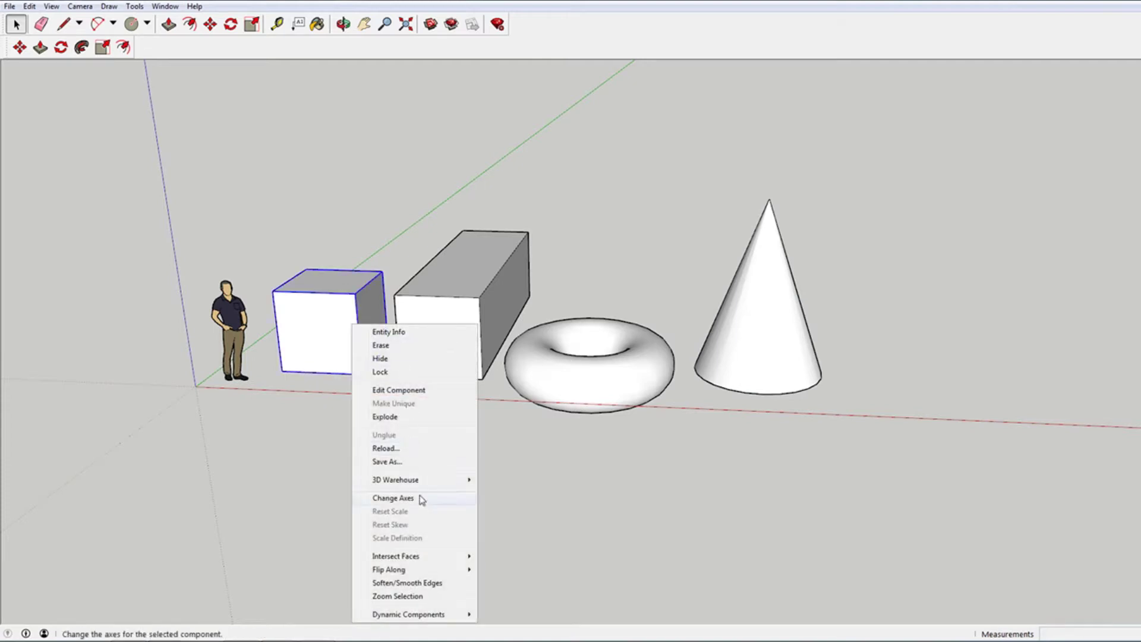
{"action": "left_click", "coordinate": [421, 462]}
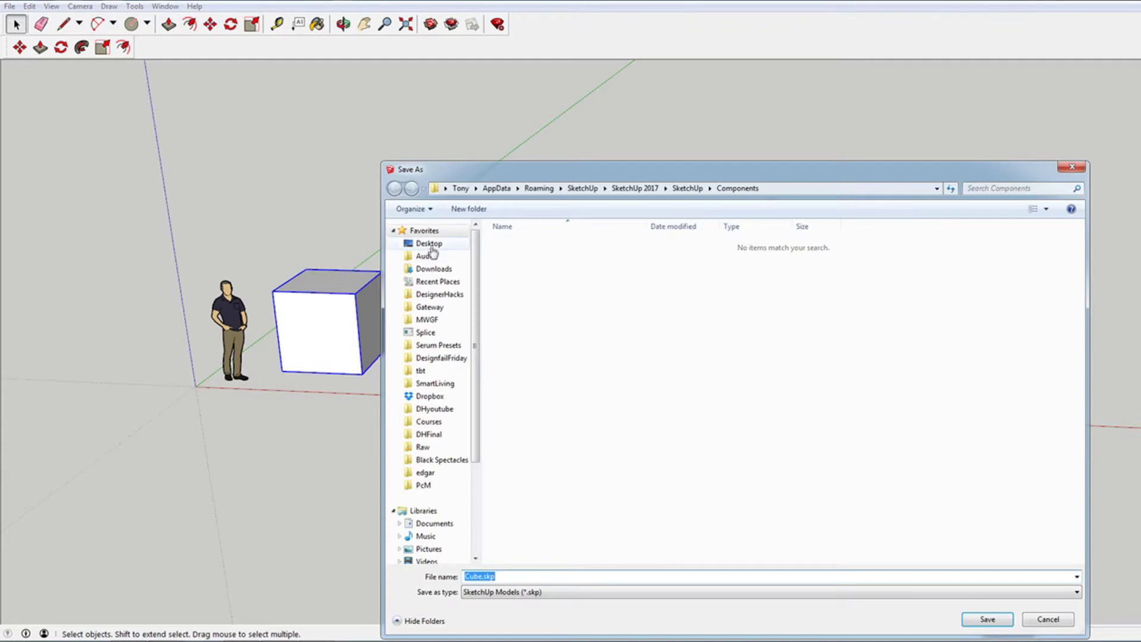
{"action": "left_click_drag", "start_coordinate": [431, 244], "coordinate": [597, 275]}
{"action": "left_click", "coordinate": [987, 620]}
Save the long box component under the name RectangularPrism.
{"action": "right_click", "coordinate": [457, 336]}
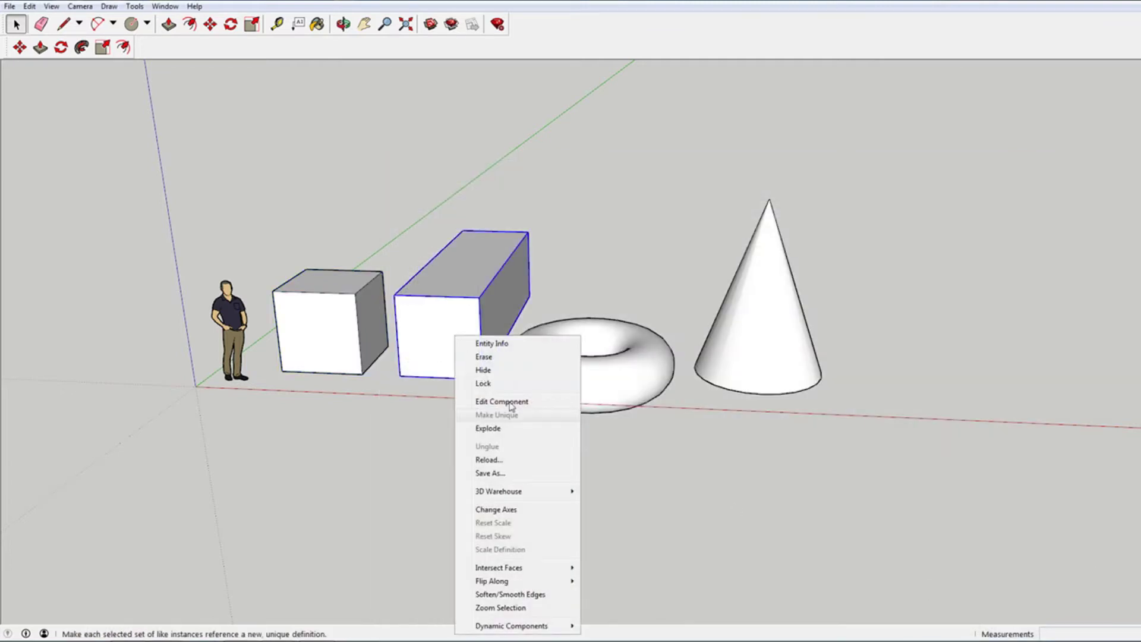
{"action": "left_click", "coordinate": [513, 473]}
{"action": "left_click", "coordinate": [485, 576]}
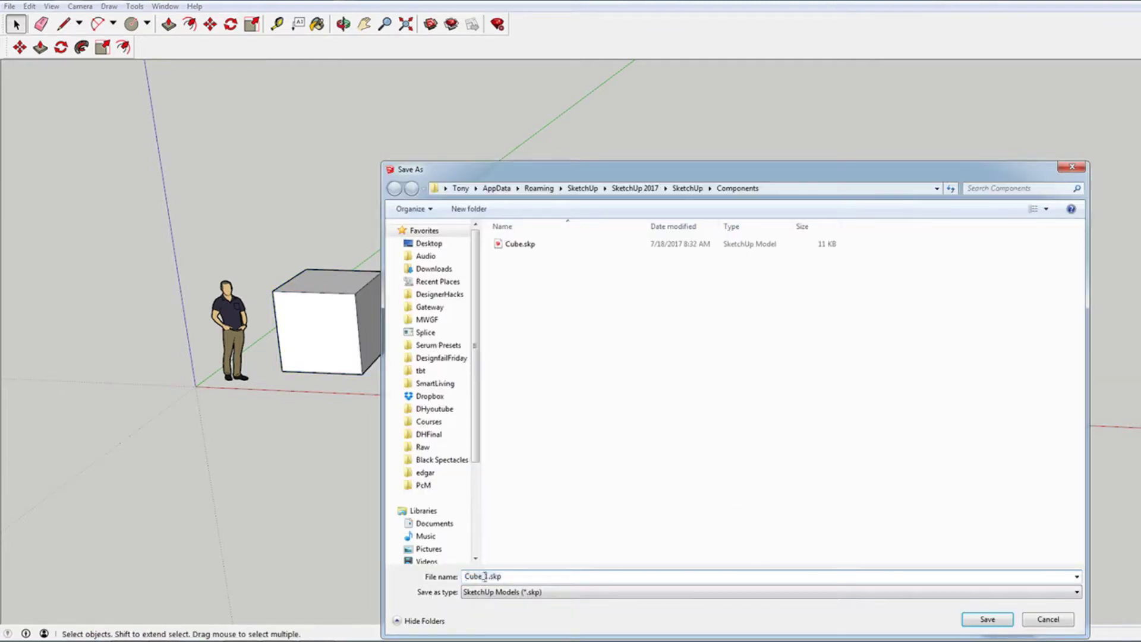
{"action": "left_click_drag", "start_coordinate": [485, 573], "coordinate": [465, 575]}
{"action": "type", "text": "Red"}
{"action": "type", "text": "gular"}
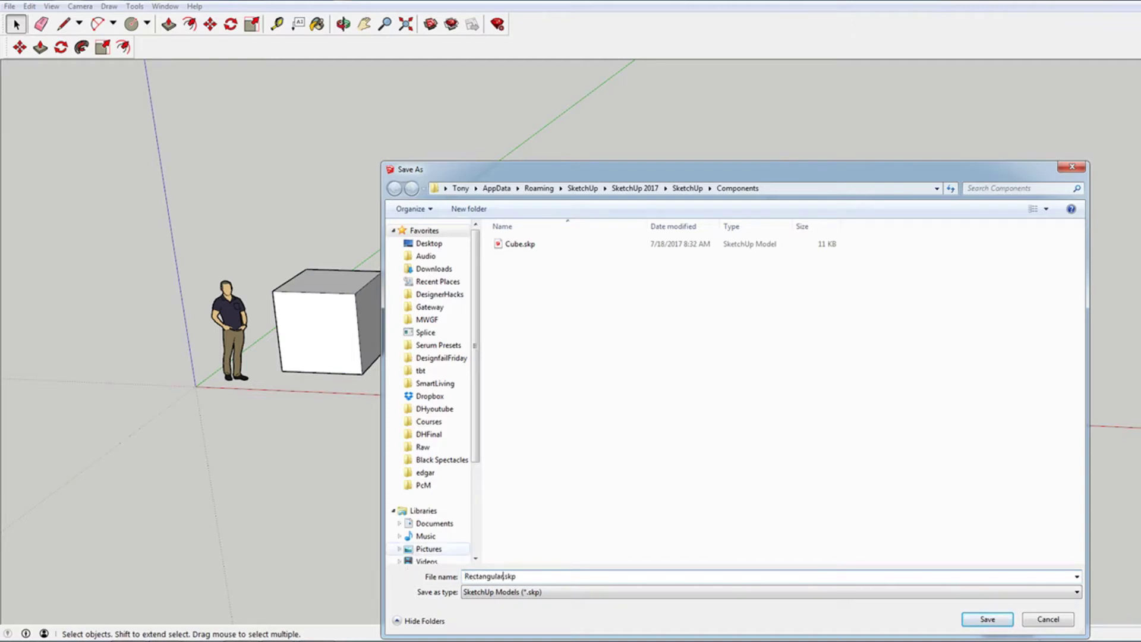
{"action": "type", "text": "P"}
{"action": "type", "text": "m"}
{"action": "key", "text": "Return"}
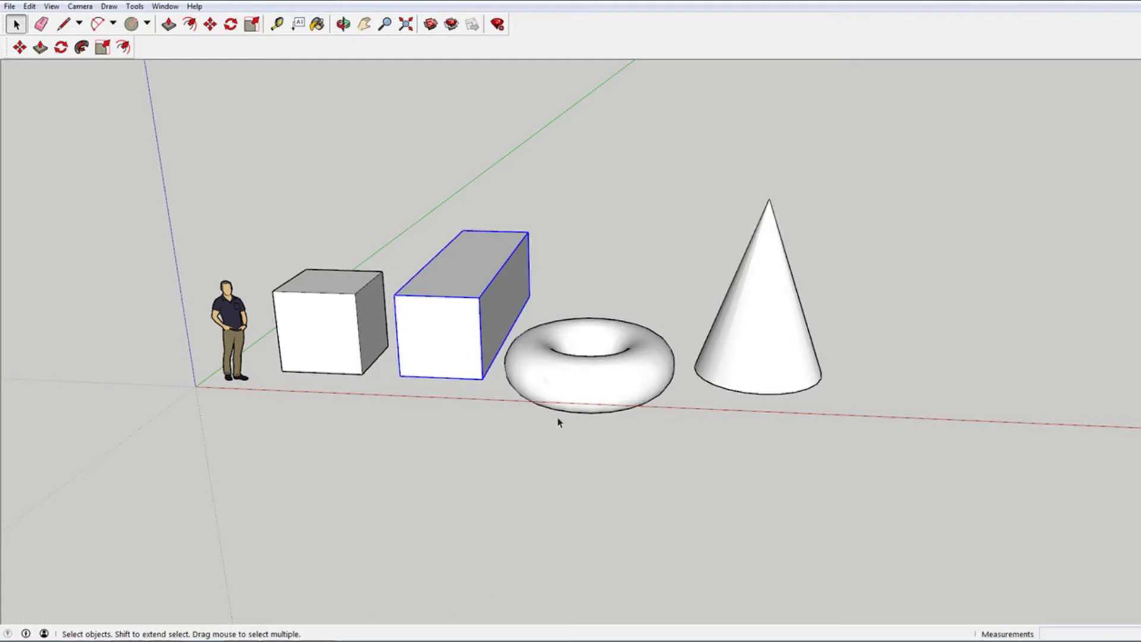
Save the donut component as Donut.skp and the cone as Cone.skp.
{"action": "right_click", "coordinate": [581, 359]}
{"action": "left_click", "coordinate": [639, 195]}
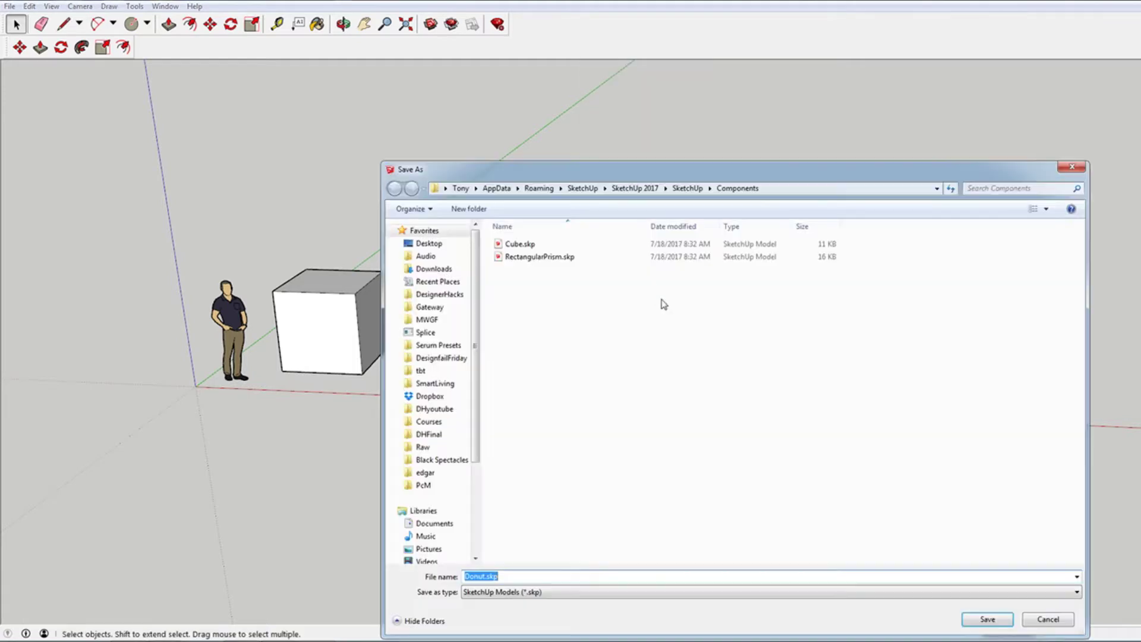
{"action": "key", "text": "Return"}
{"action": "right_click", "coordinate": [760, 327]}
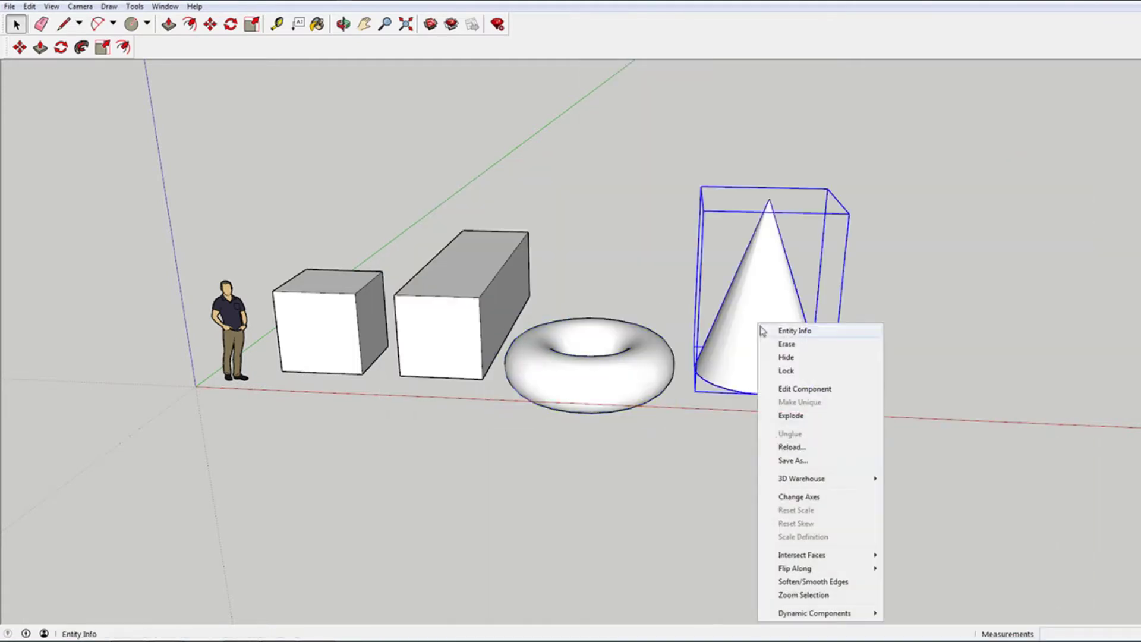
{"action": "left_click", "coordinate": [803, 459]}
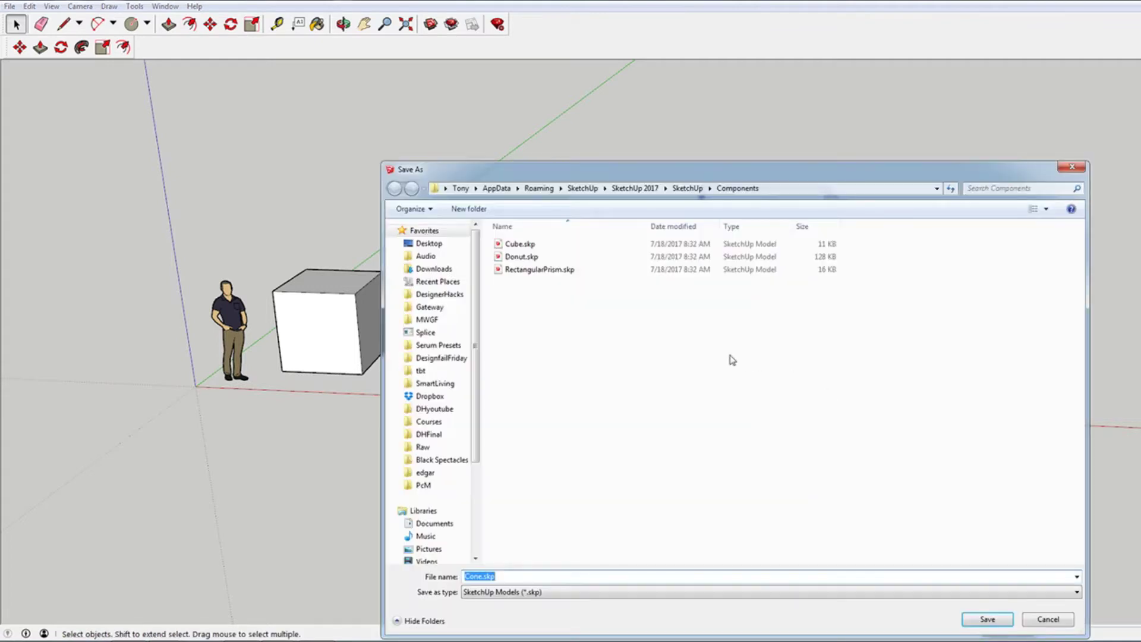
{"action": "left_click", "coordinate": [988, 620]}
{"action": "left_click", "coordinate": [959, 330]}
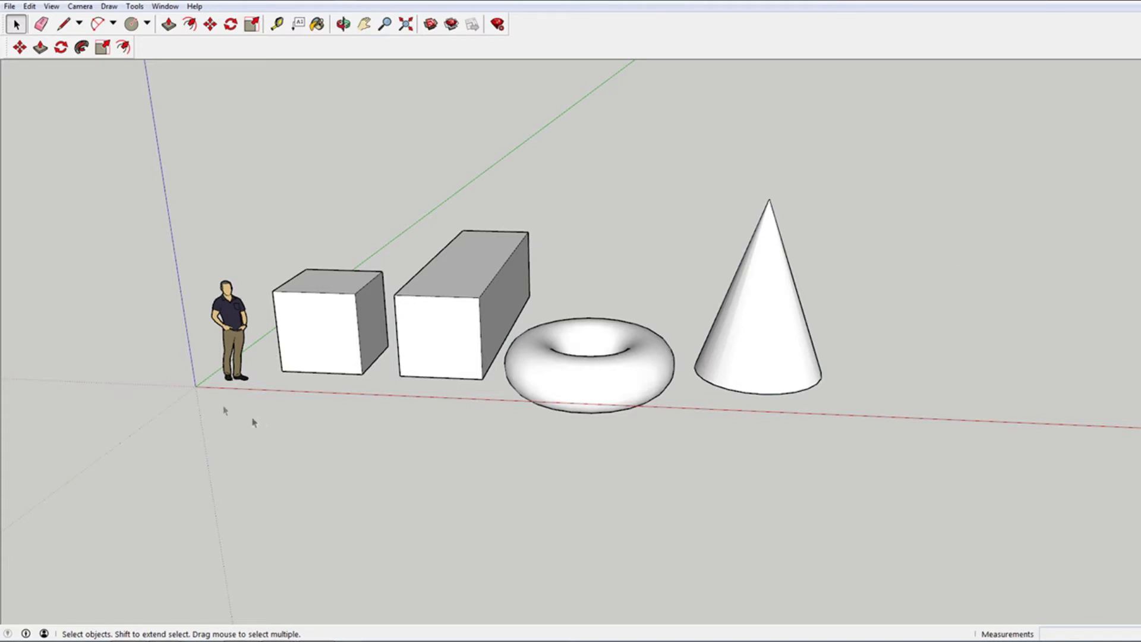
{"action": "left_click", "coordinate": [617, 347]}
{"action": "right_click", "coordinate": [618, 348]}
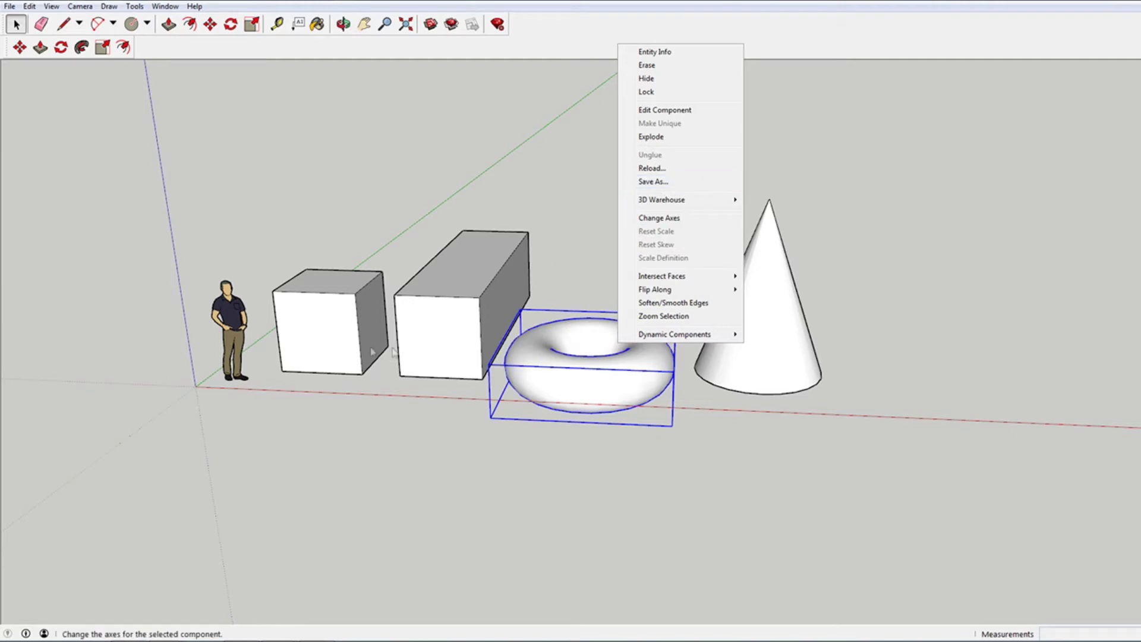
{"action": "left_click", "coordinate": [652, 168]}
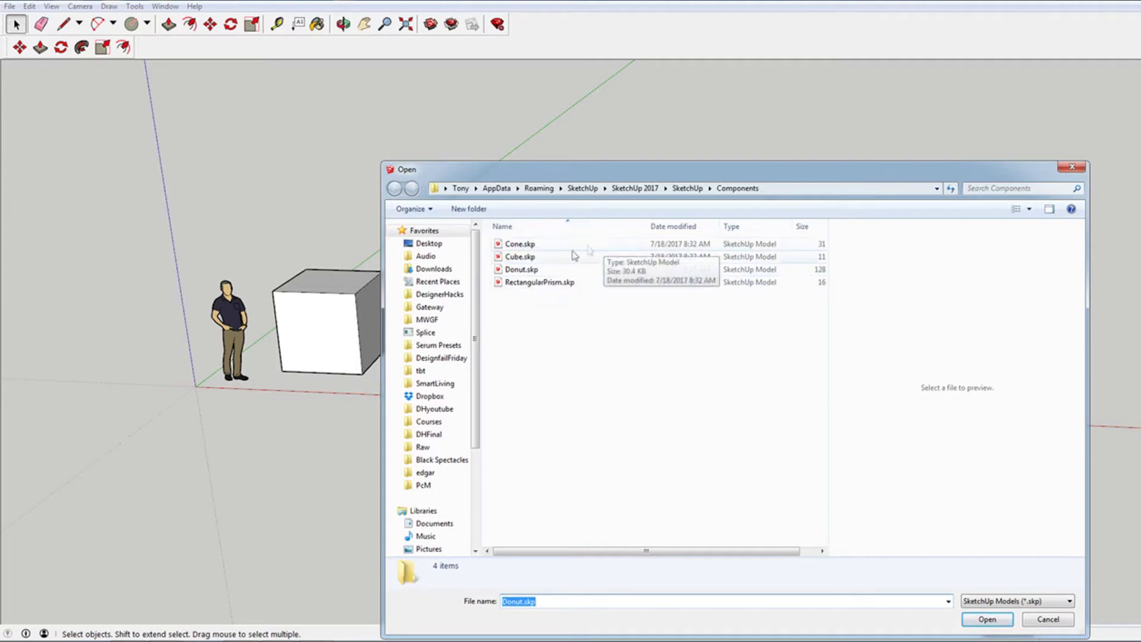
{"action": "left_click", "coordinate": [556, 285]}
{"action": "double_click", "coordinate": [556, 286]}
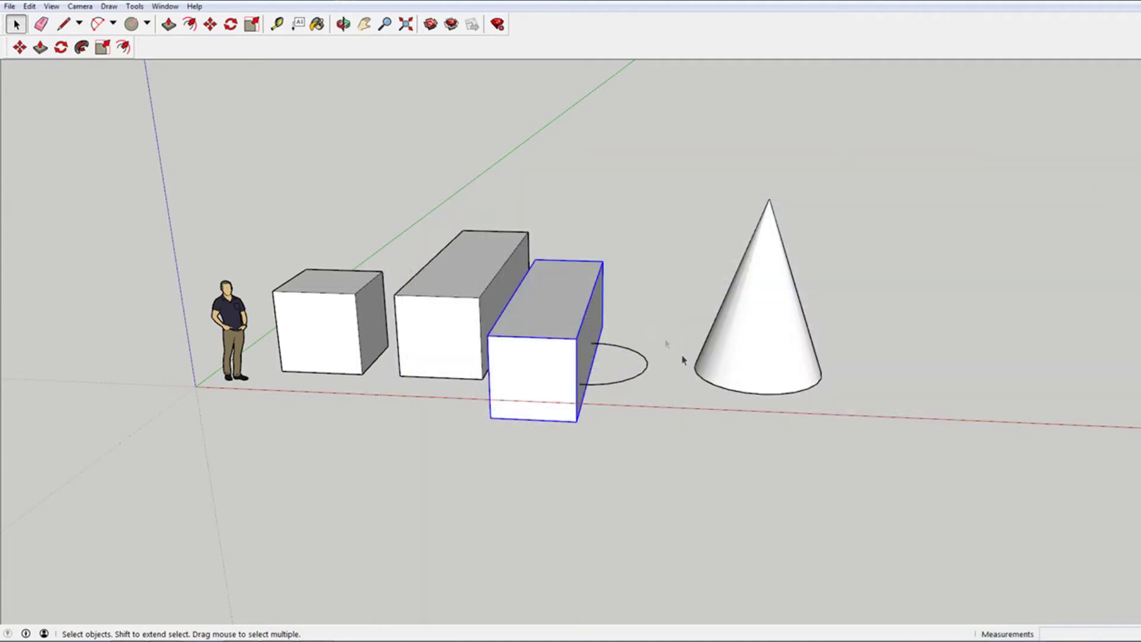
{"action": "left_click", "coordinate": [695, 452]}
{"action": "mouse_move", "coordinate": [522, 375]}
{"action": "middle_mouse_down"}
{"action": "mouse_move", "coordinate": [763, 359]}
{"action": "mouse_move", "coordinate": [648, 367]}
{"action": "middle_mouse_up"}
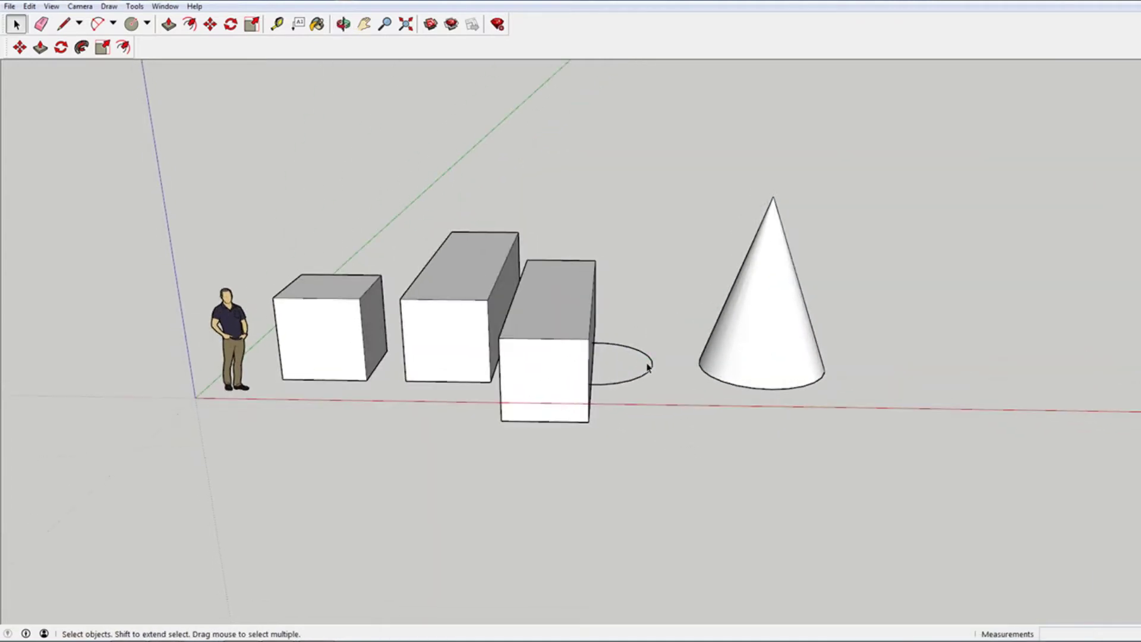
{"action": "left_click", "coordinate": [737, 332]}
{"action": "right_click", "coordinate": [759, 336]}
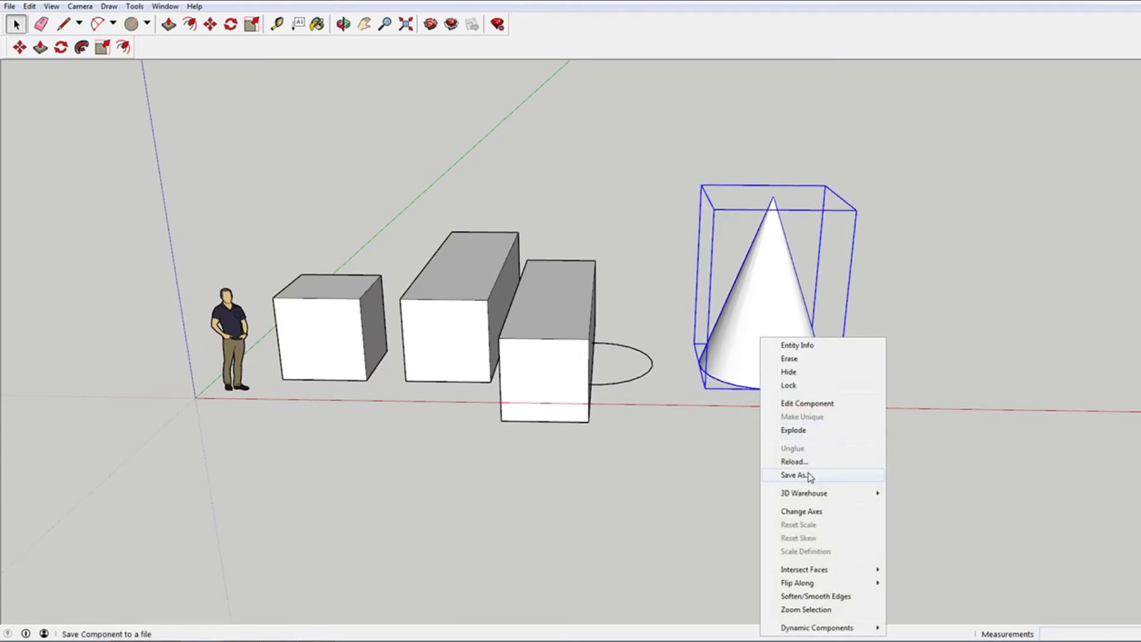
{"action": "left_click", "coordinate": [796, 461]}
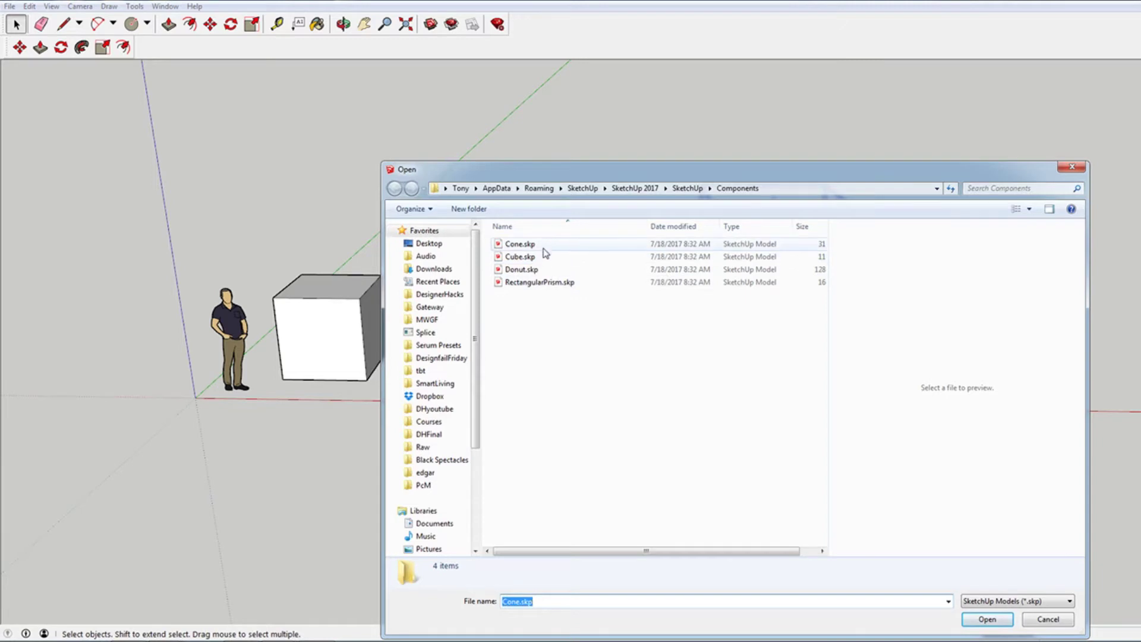
{"action": "double_click", "coordinate": [545, 256]}
{"action": "left_click", "coordinate": [865, 398]}
{"action": "middle_click_drag", "start_coordinate": [871, 389], "coordinate": [775, 388]}
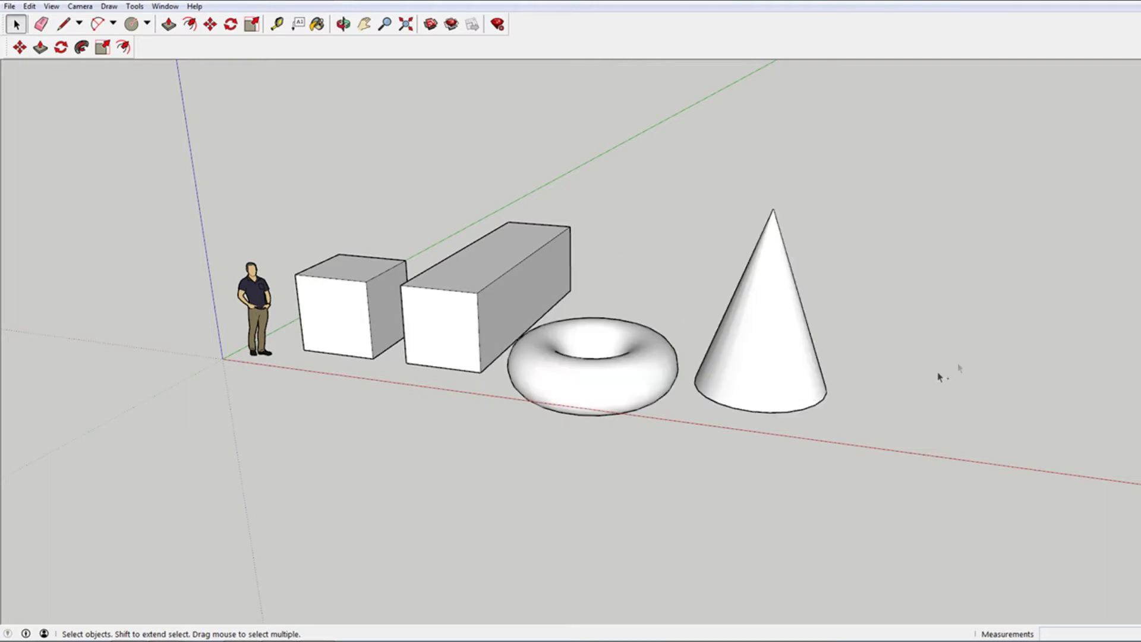
Copy the left cube to a spot in front of the donut.
{"action": "middle_click_drag", "start_coordinate": [533, 346], "coordinate": [575, 357]}
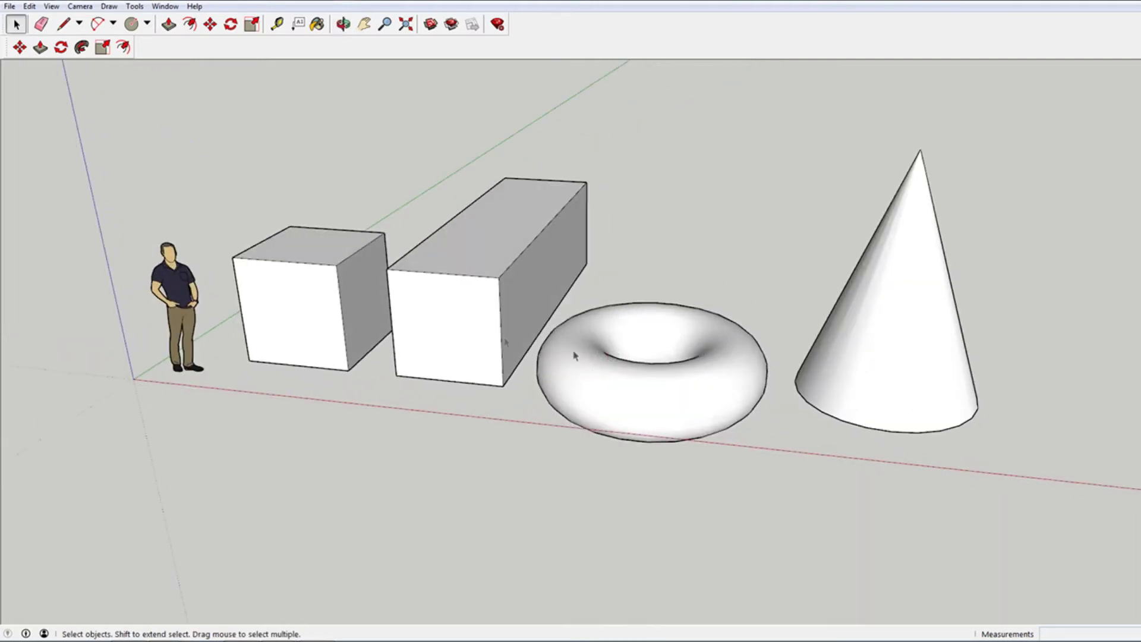
{"action": "left_click", "coordinate": [283, 271]}
{"action": "key", "text": "m"}
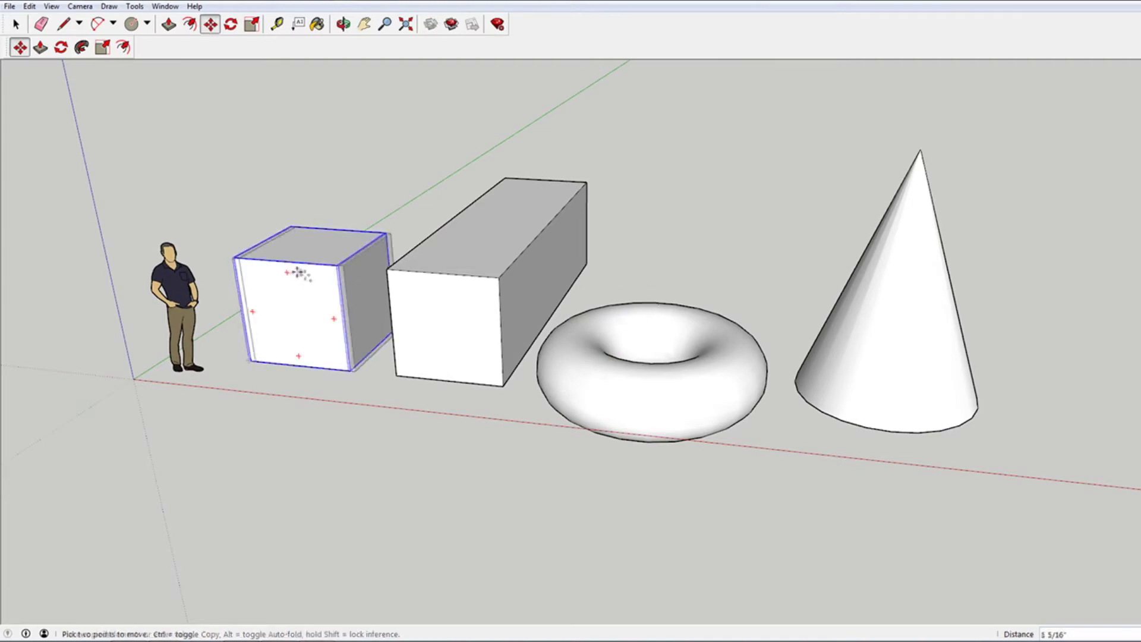
{"action": "left_click", "coordinate": [294, 272], "text": "ctrl"}
{"action": "left_click", "coordinate": [487, 498]}
{"action": "scroll", "coordinate": [662, 331], "scroll_direction": "down", "scroll_amount": 2}
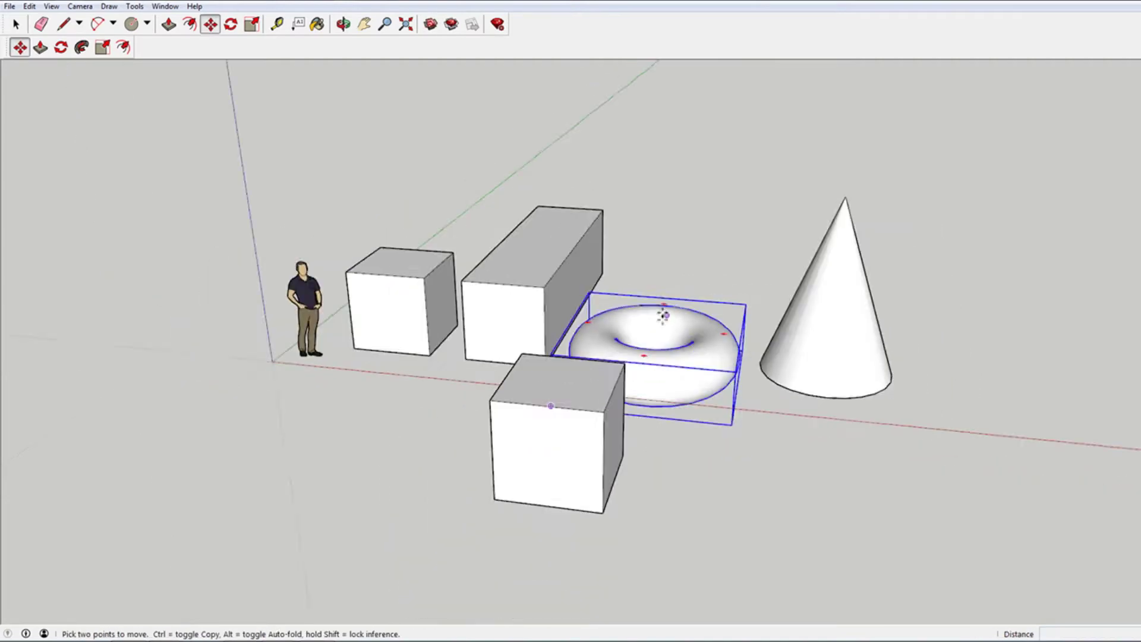
{"action": "scroll", "coordinate": [713, 345], "scroll_direction": "up", "scroll_amount": 1}
{"action": "key", "text": "space"}
Make the cube copy unique, edit its geometry, and place it over the torus.
{"action": "right_click", "coordinate": [594, 382]}
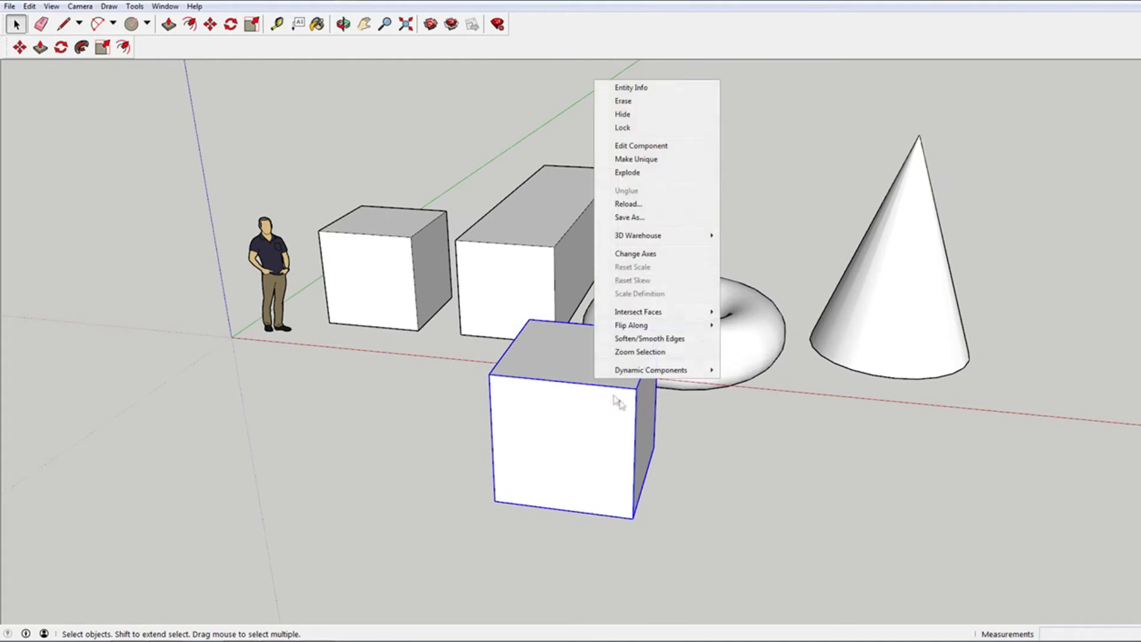
{"action": "left_click", "coordinate": [666, 160]}
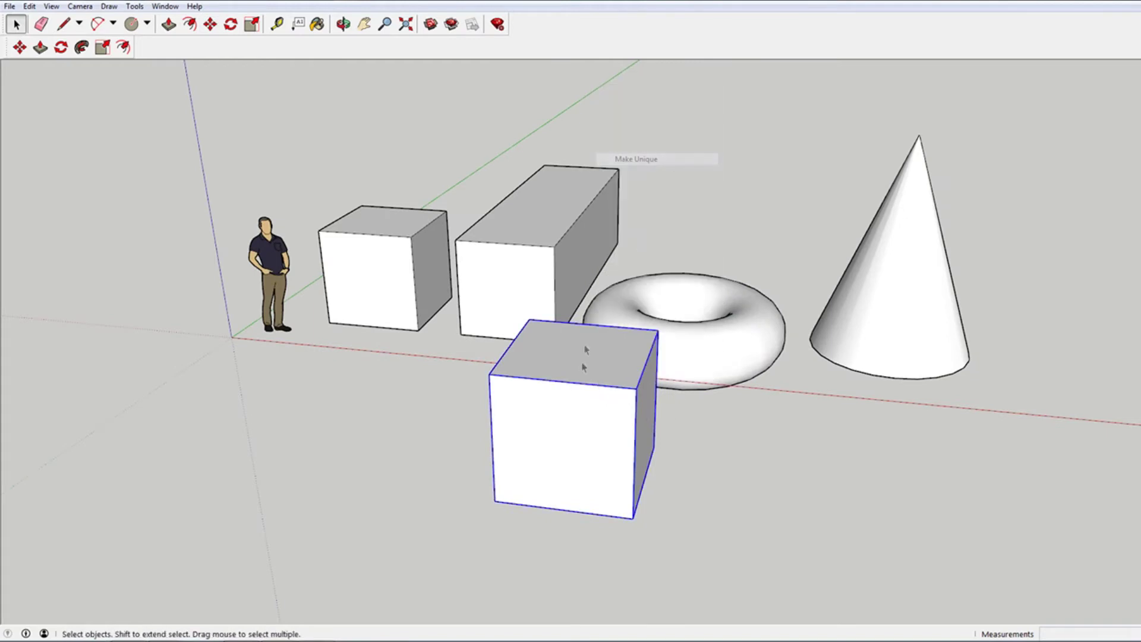
{"action": "double_click", "coordinate": [587, 371]}
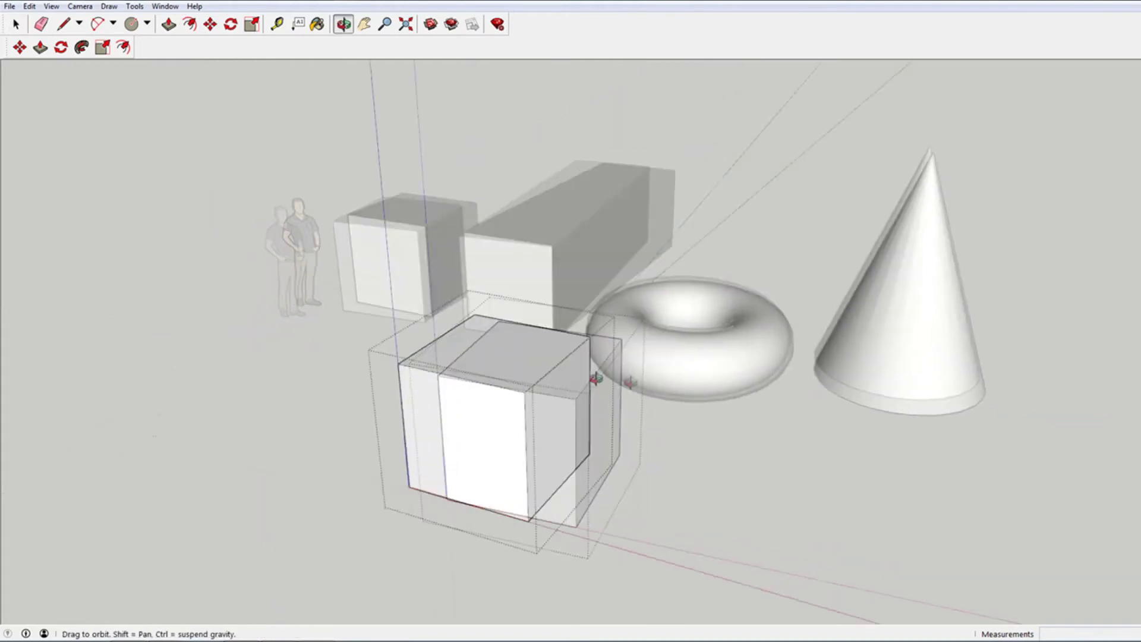
{"action": "middle_click_drag", "start_coordinate": [588, 369], "coordinate": [462, 323]}
{"action": "left_click", "coordinate": [471, 348]}
{"action": "left_click_drag", "start_coordinate": [296, 237], "coordinate": [683, 559]}
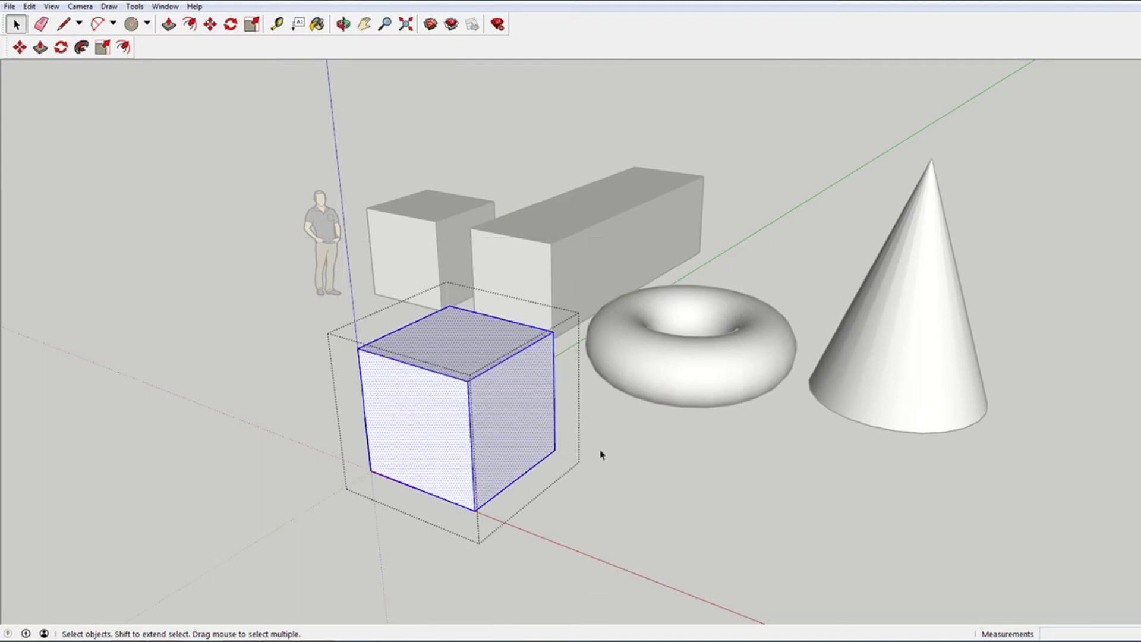
{"action": "key", "text": "m"}
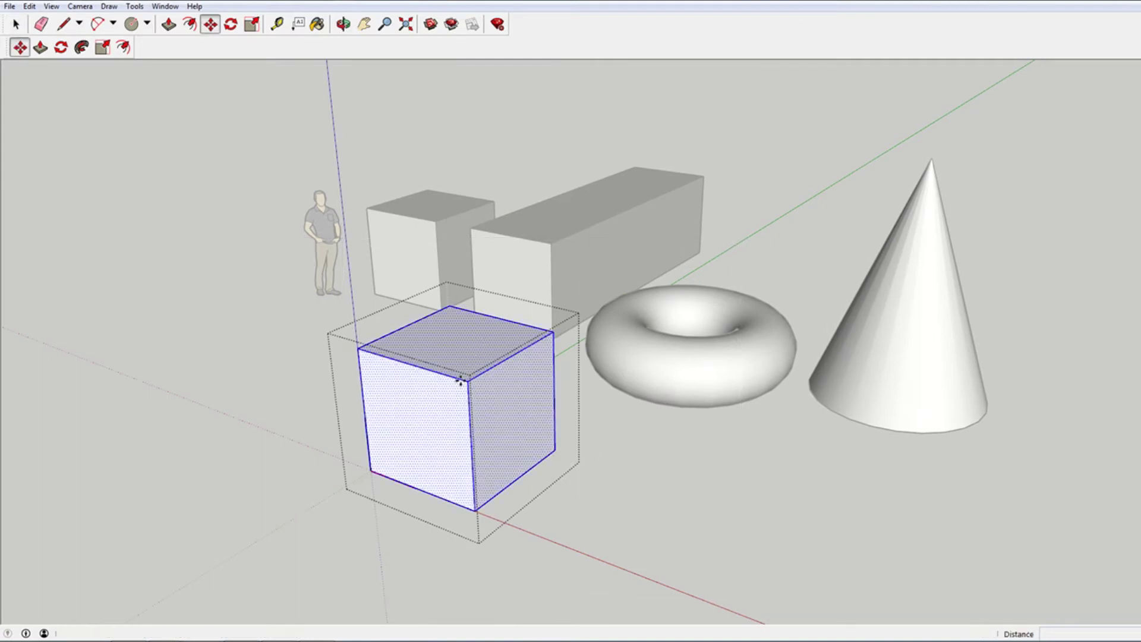
{"action": "left_click", "coordinate": [468, 380]}
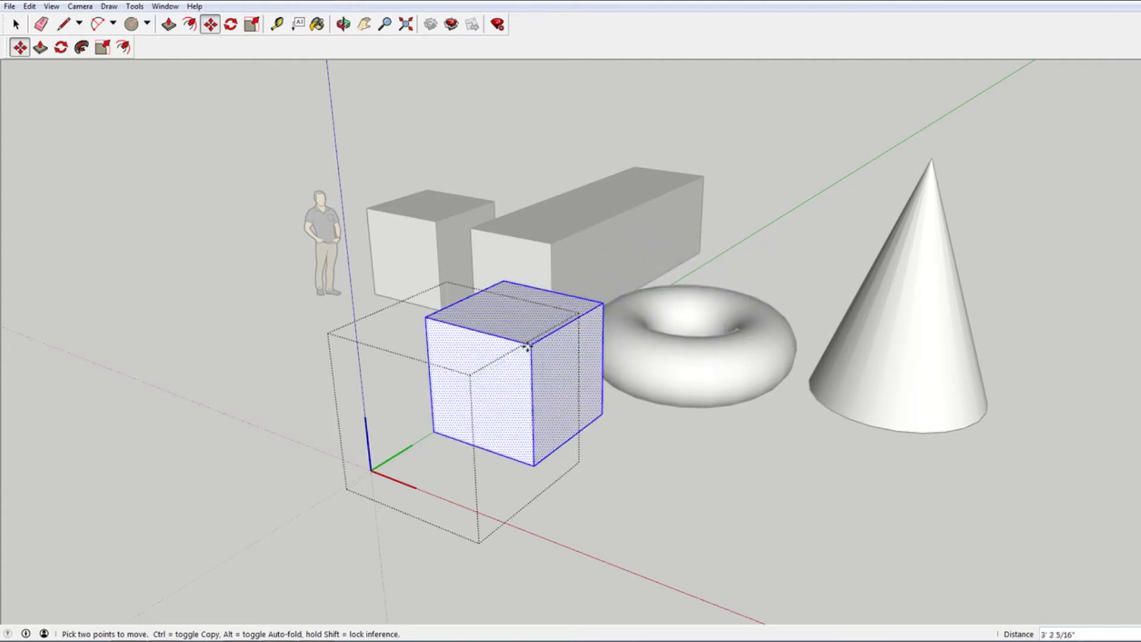
{"action": "key", "text": "Escape"}
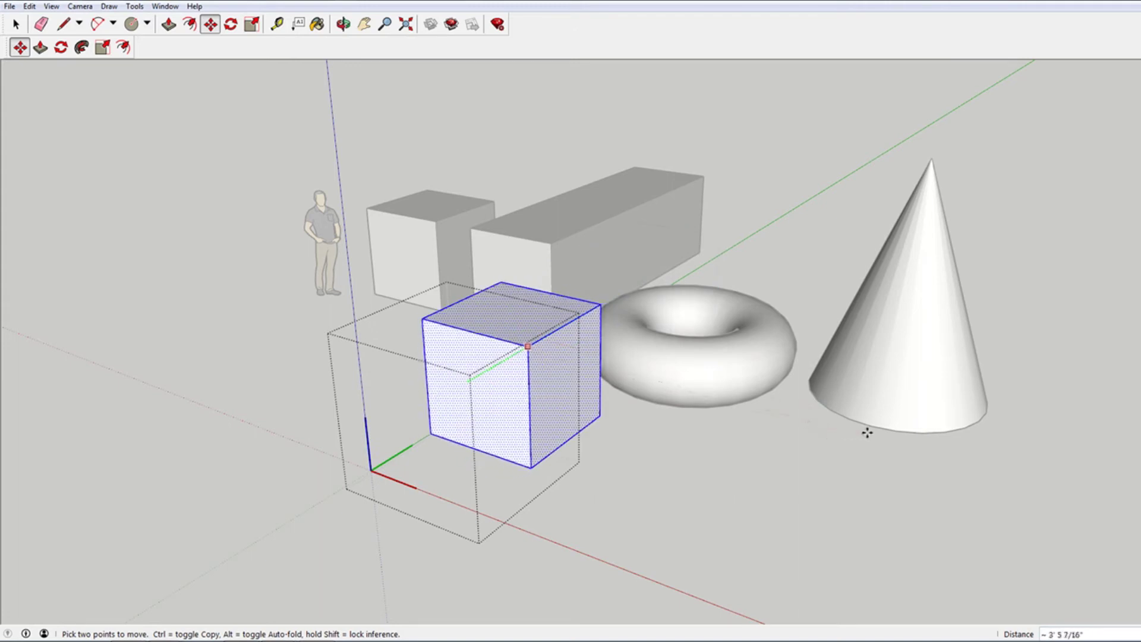
{"action": "left_click", "coordinate": [1112, 371]}
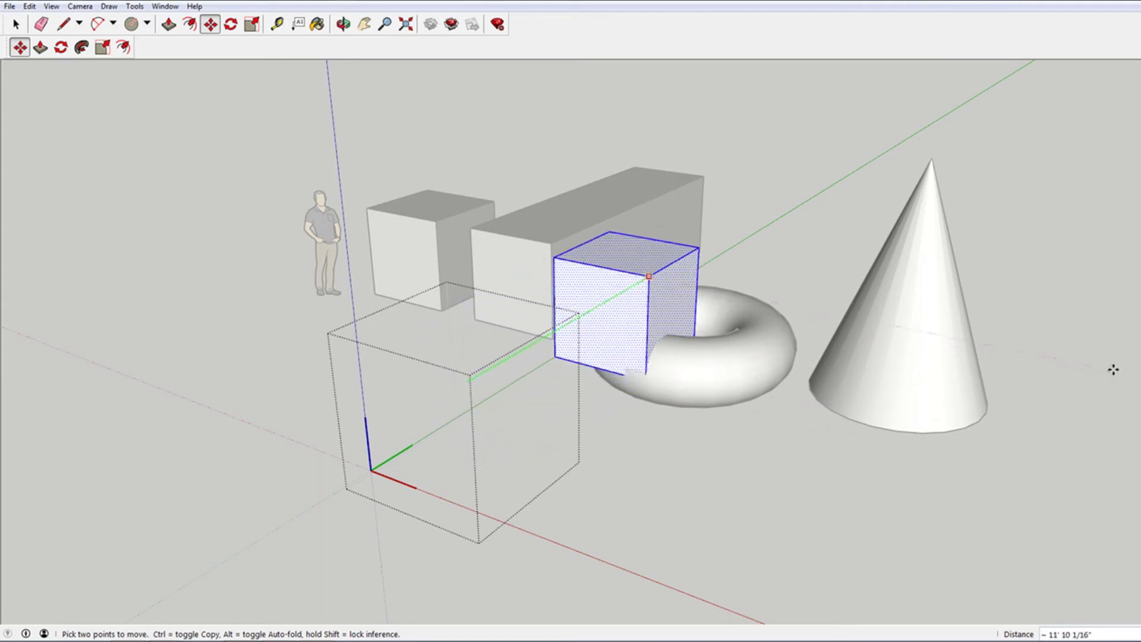
Scale the cube flat, raise it to the torus height, and stretch it along green.
{"action": "key", "text": "s"}
{"action": "mouse_move", "coordinate": [628, 251]}
{"action": "left_mouse_down"}
{"action": "mouse_move", "coordinate": [802, 287]}
{"action": "mouse_move", "coordinate": [807, 344]}
{"action": "left_mouse_up"}
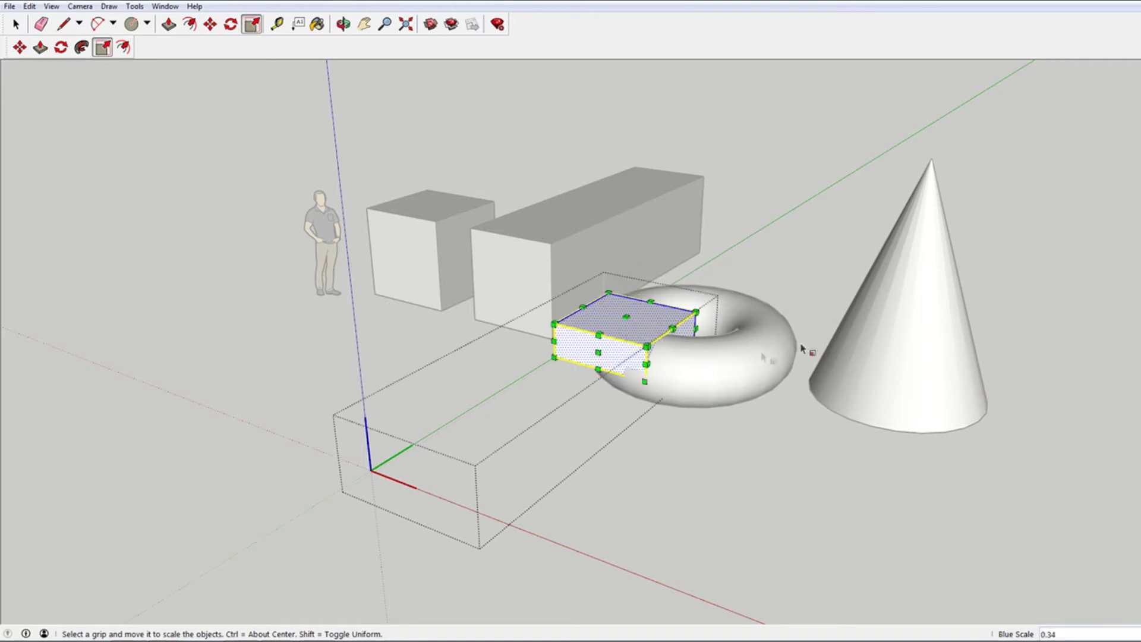
{"action": "middle_click_drag", "start_coordinate": [603, 420], "coordinate": [587, 351]}
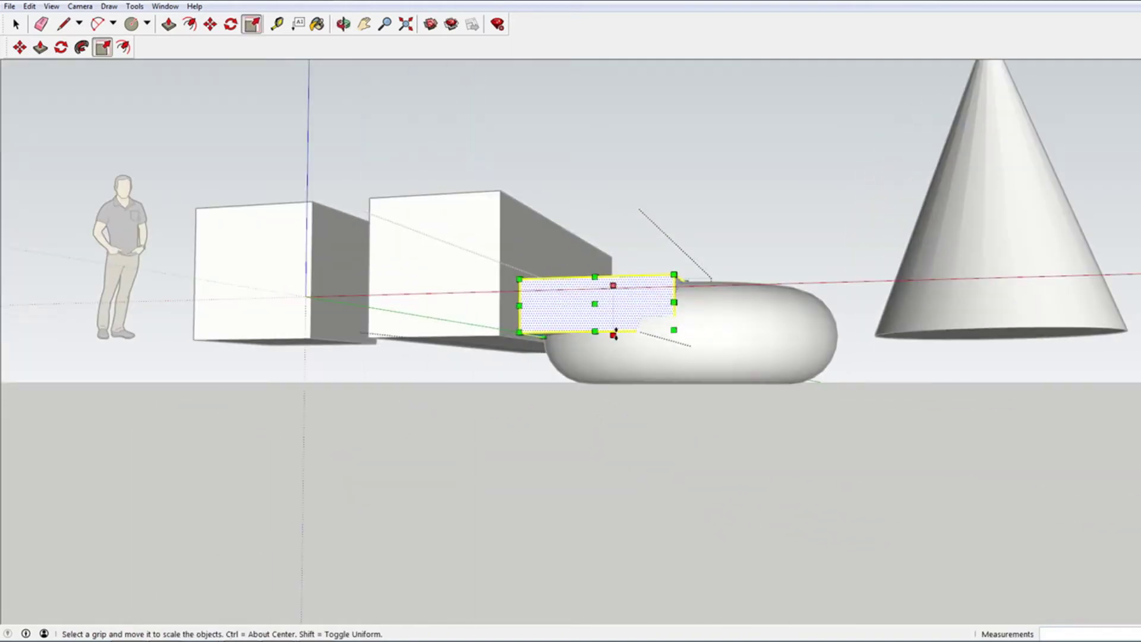
{"action": "left_click_drag", "start_coordinate": [595, 331], "coordinate": [695, 386]}
{"action": "middle_click_drag", "start_coordinate": [695, 386], "coordinate": [615, 355]}
{"action": "left_click_drag", "start_coordinate": [622, 367], "coordinate": [844, 337]}
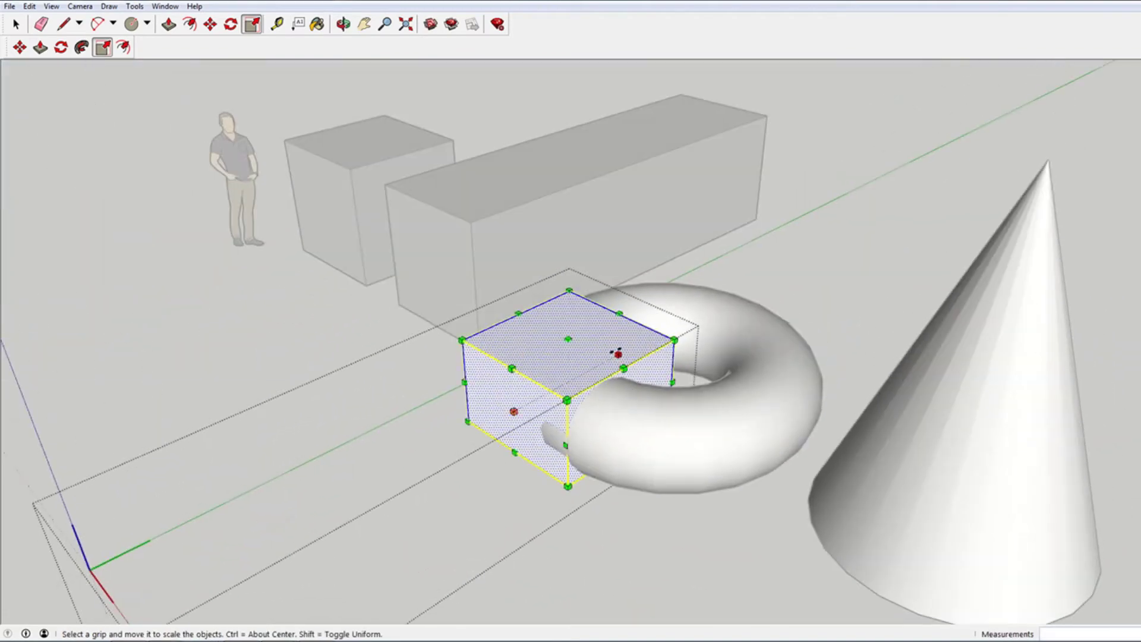
{"action": "left_click", "coordinate": [843, 338]}
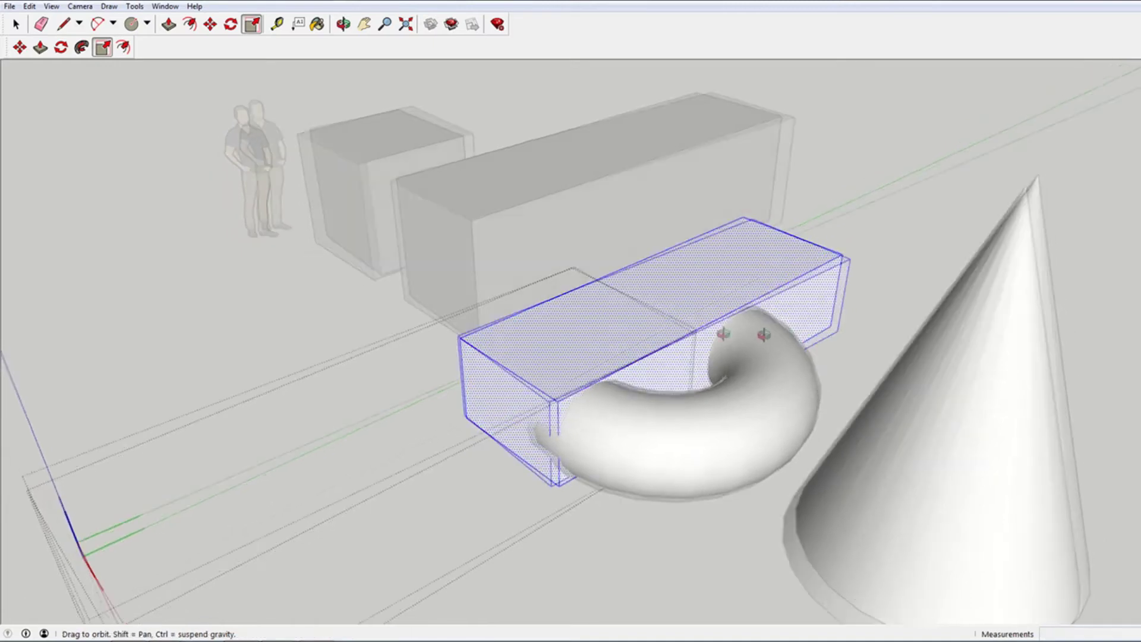
Adjust the box length to cover the torus and double its width along red.
{"action": "middle_click_drag", "start_coordinate": [843, 338], "coordinate": [522, 311]}
{"action": "left_click_drag", "start_coordinate": [585, 400], "coordinate": [538, 442]}
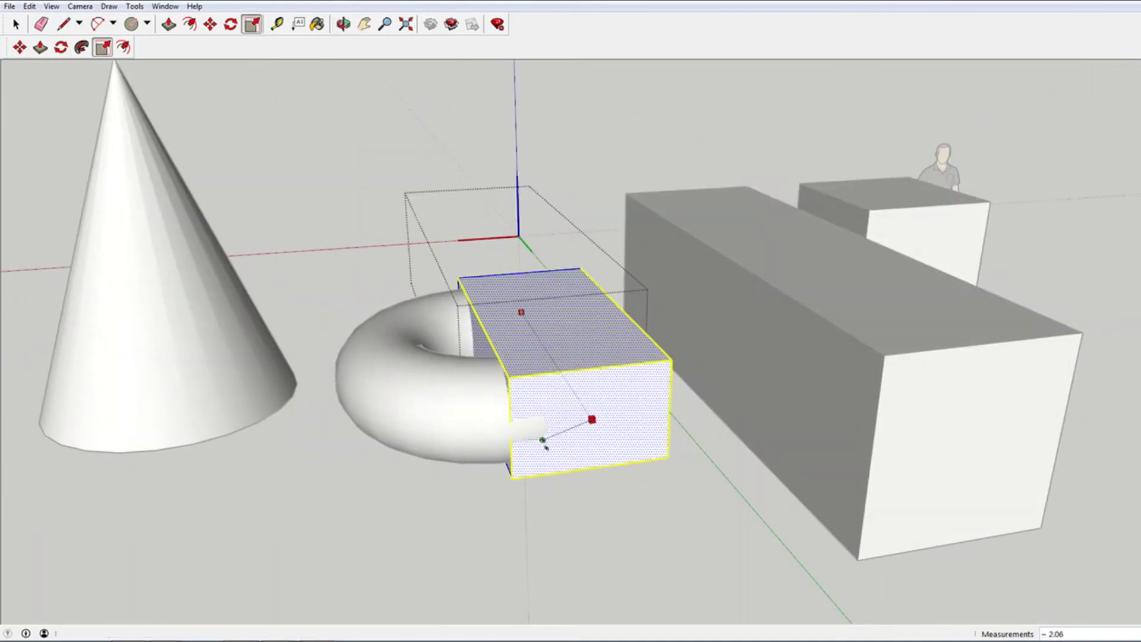
{"action": "mouse_move", "coordinate": [543, 444]}
{"action": "left_mouse_down"}
{"action": "mouse_move", "coordinate": [557, 455]}
{"action": "mouse_move", "coordinate": [546, 460]}
{"action": "left_mouse_up"}
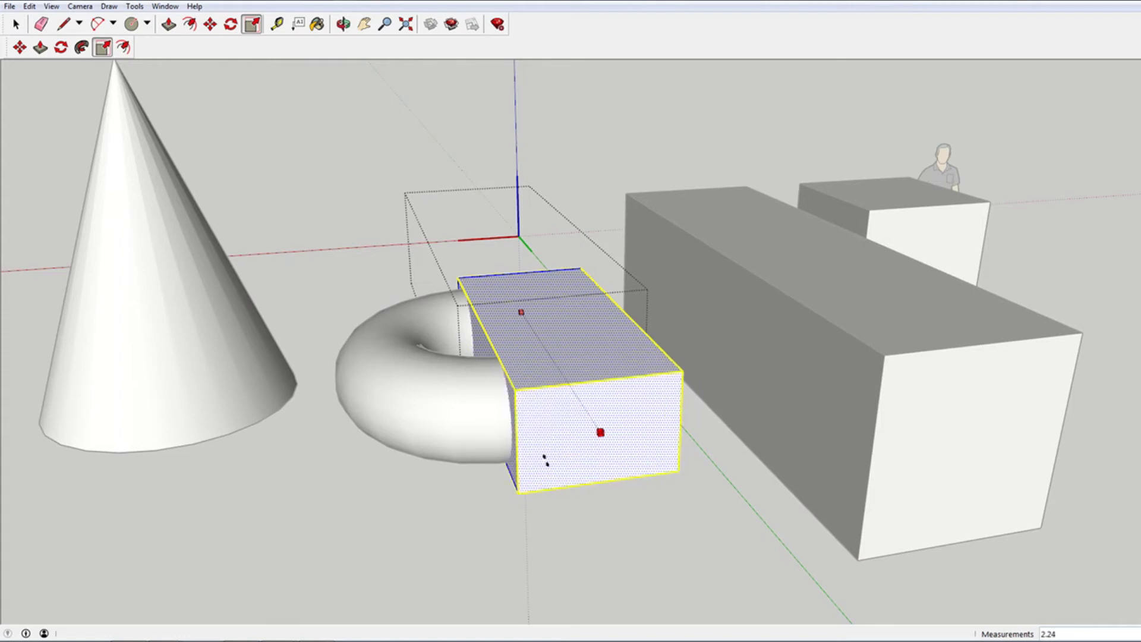
{"action": "left_click_drag", "start_coordinate": [546, 461], "coordinate": [544, 455]}
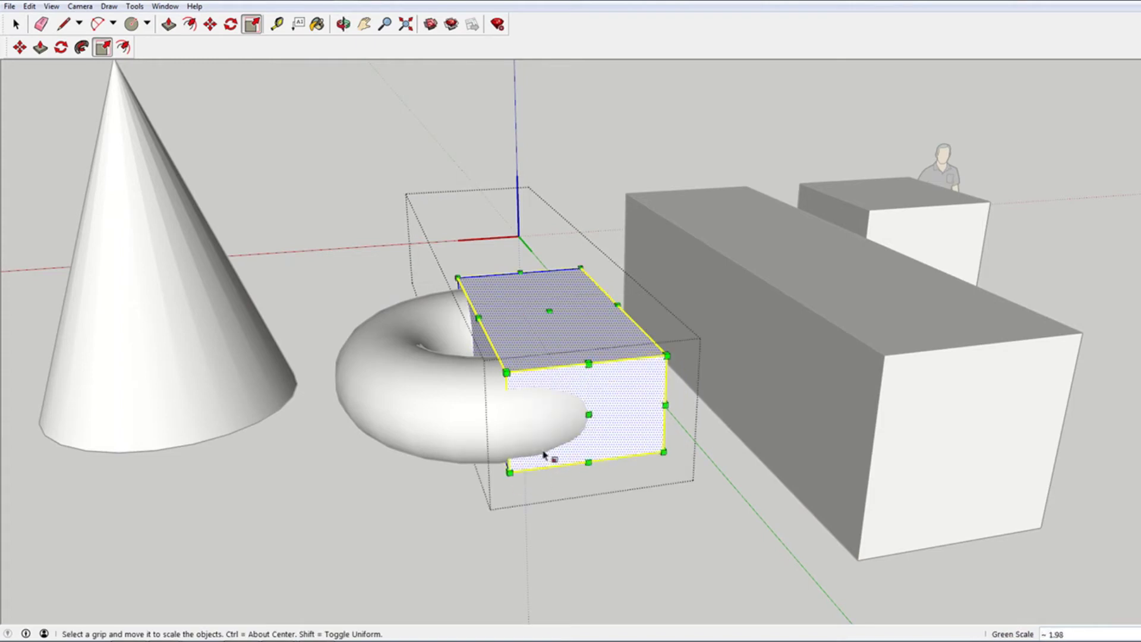
{"action": "middle_click_drag", "start_coordinate": [545, 455], "coordinate": [636, 433]}
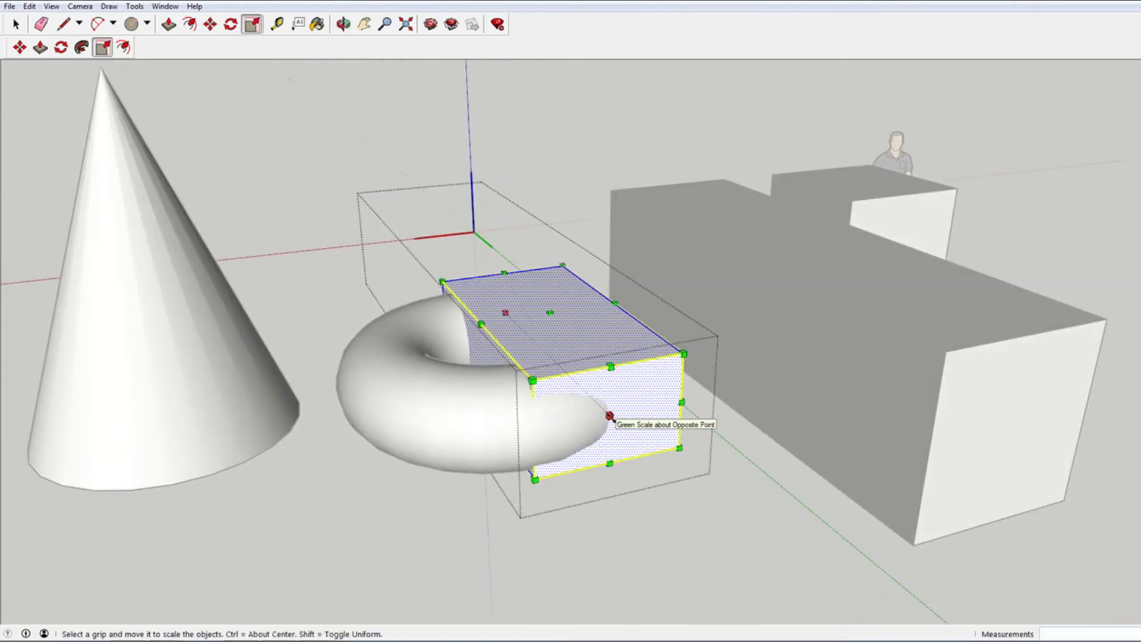
{"action": "left_click_drag", "start_coordinate": [609, 416], "coordinate": [620, 416]}
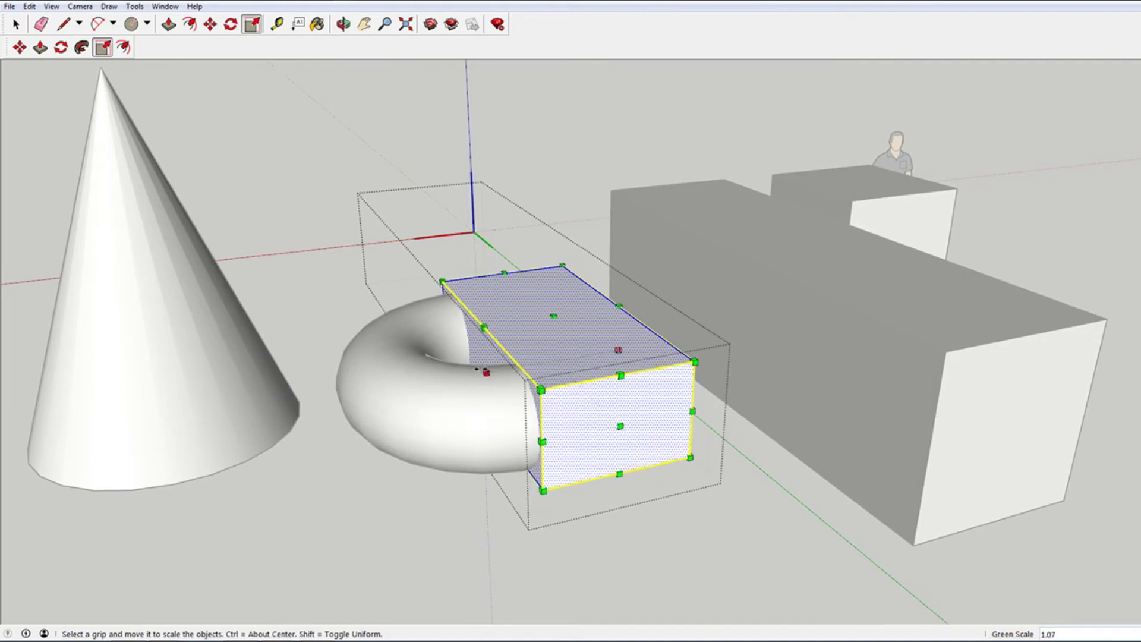
{"action": "left_click_drag", "start_coordinate": [481, 371], "coordinate": [400, 415]}
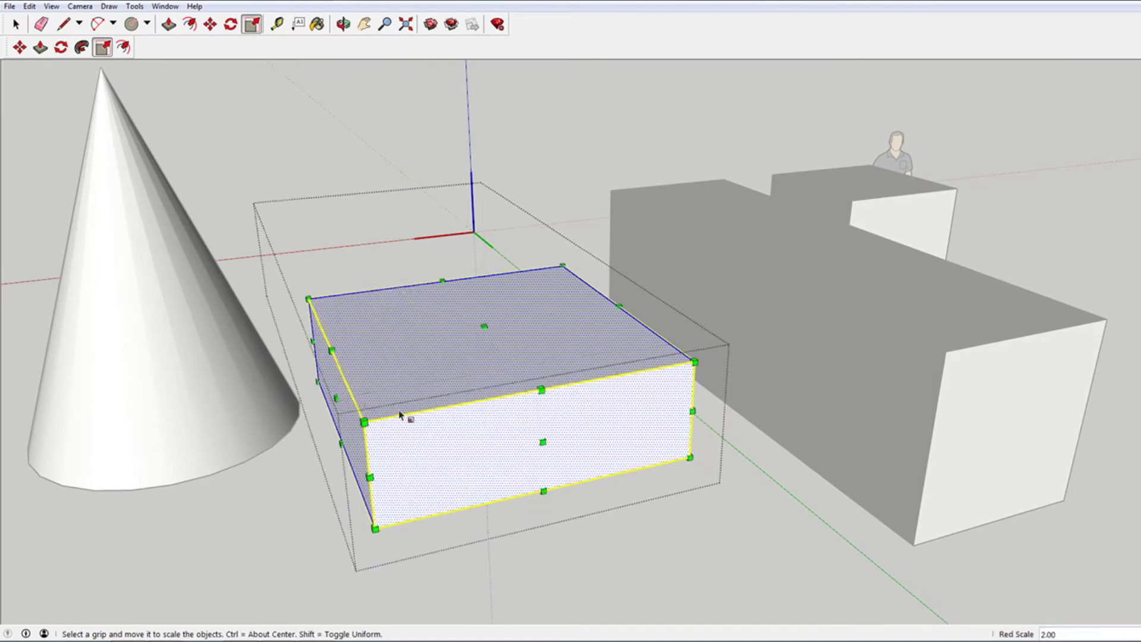
{"action": "key", "text": "space"}
{"action": "left_click", "coordinate": [777, 522]}
Check the flat box's length with Scale, then cancel without changing its size.
{"action": "mouse_move", "coordinate": [777, 522]}
{"action": "middle_mouse_down"}
{"action": "mouse_move", "coordinate": [377, 351]}
{"action": "mouse_move", "coordinate": [736, 410]}
{"action": "mouse_move", "coordinate": [643, 418]}
{"action": "middle_mouse_up"}
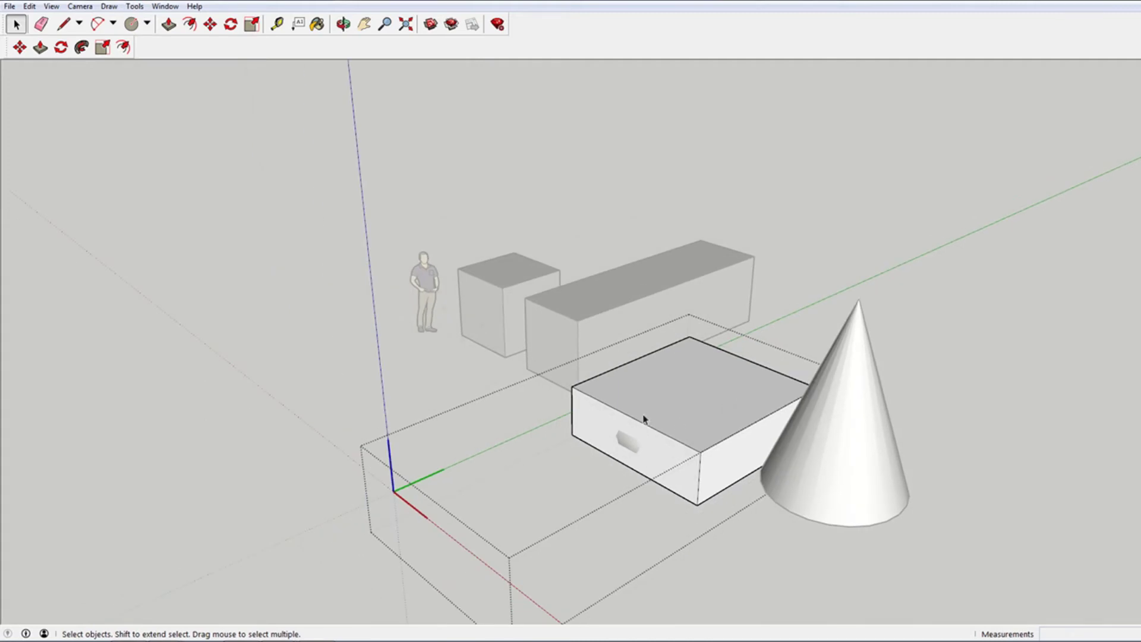
{"action": "scroll", "coordinate": [644, 419], "scroll_direction": "up", "scroll_amount": 3}
{"action": "triple_click", "coordinate": [686, 459]}
{"action": "key", "text": "s"}
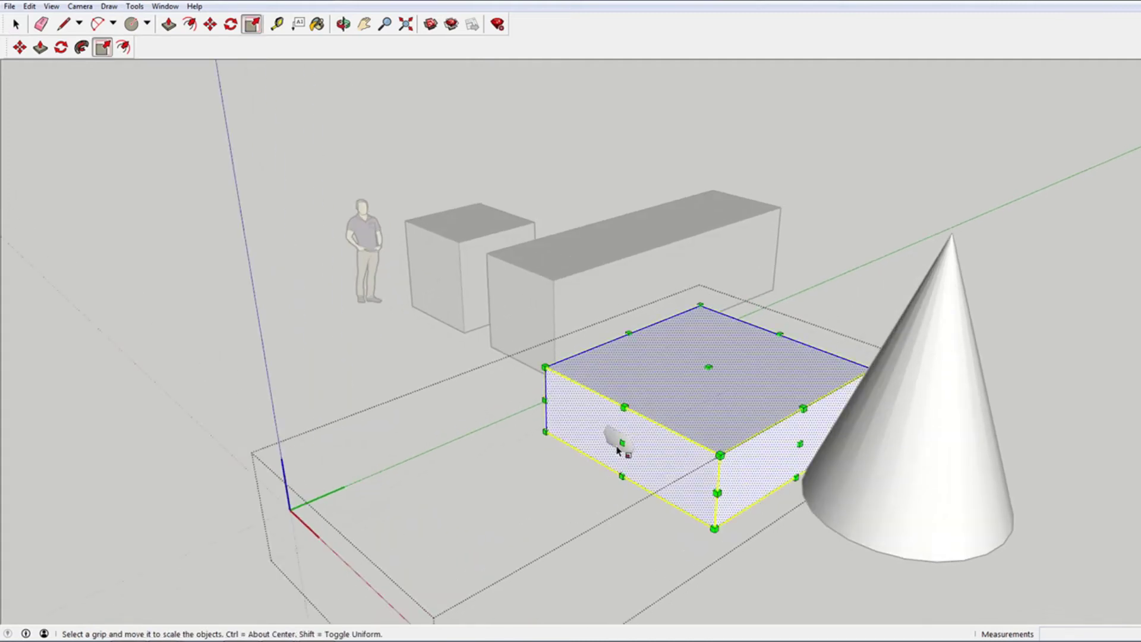
{"action": "left_click", "coordinate": [618, 452]}
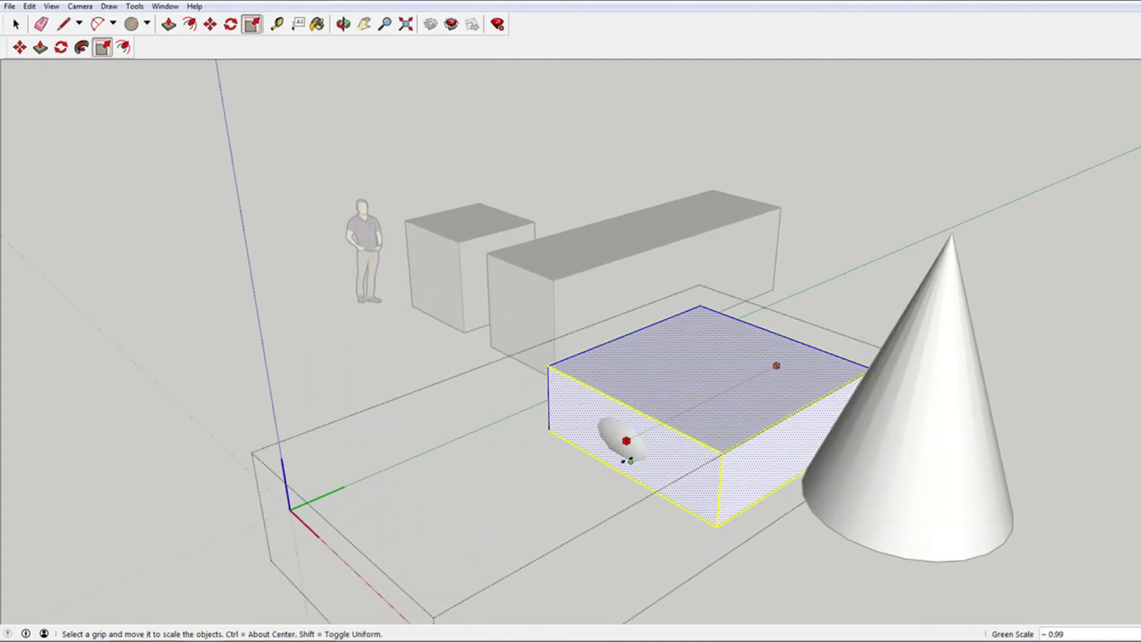
{"action": "key", "text": "Escape"}
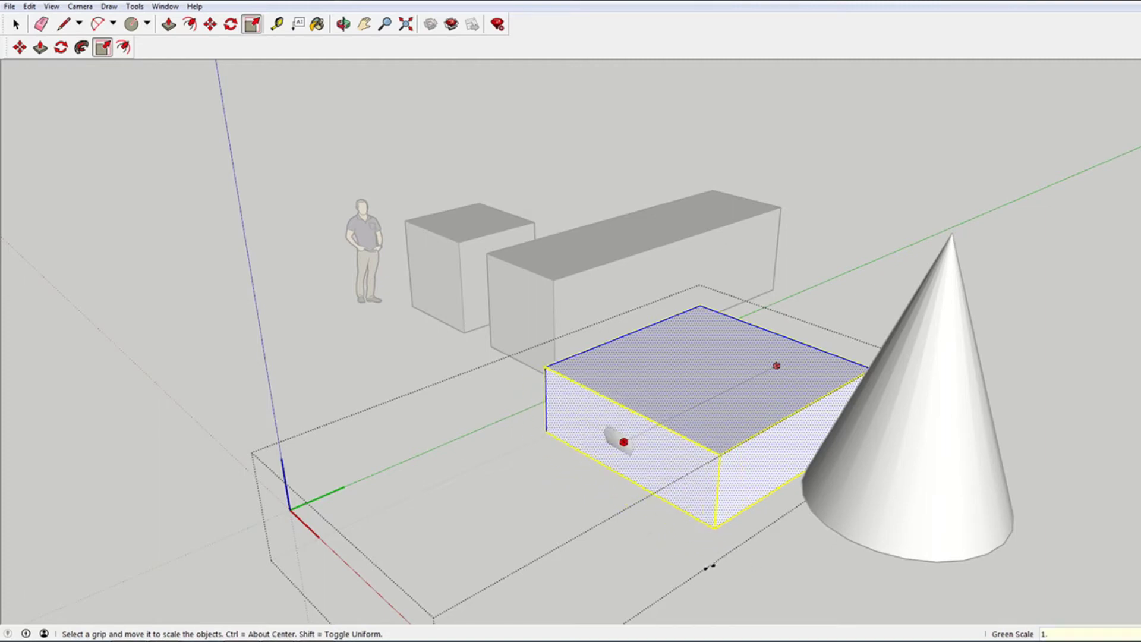
Save the flat slab component to the Components folder under a donut placeholder name.
{"action": "left_click", "coordinate": [707, 566]}
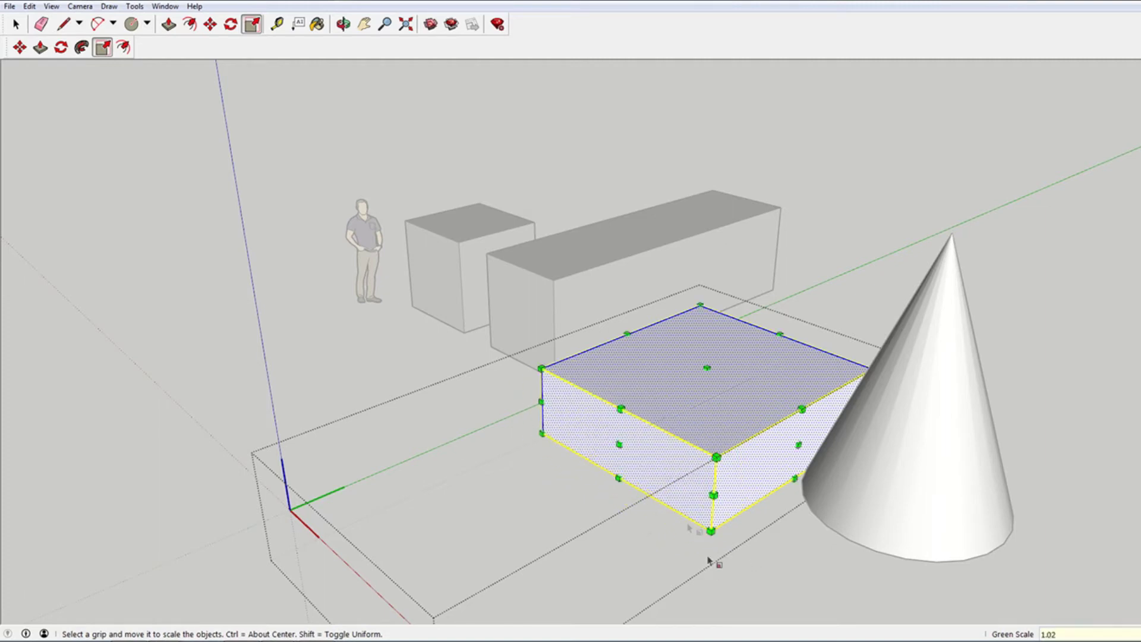
{"action": "key", "text": "space"}
{"action": "middle_click_drag", "start_coordinate": [406, 348], "coordinate": [594, 369]}
{"action": "right_click", "coordinate": [653, 376]}
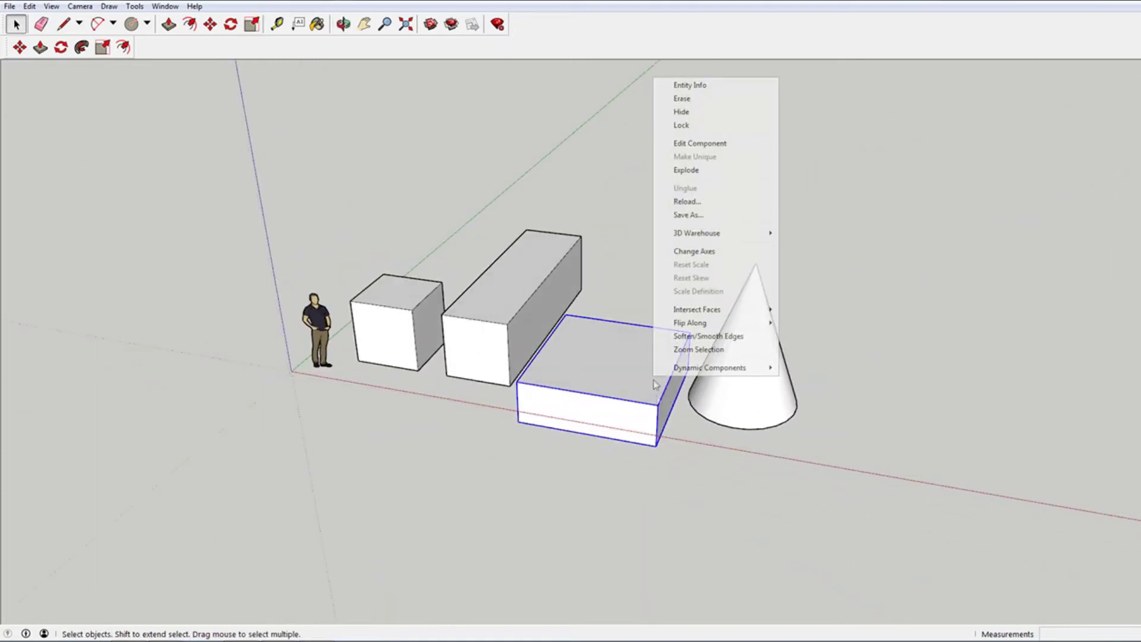
{"action": "left_click", "coordinate": [723, 215]}
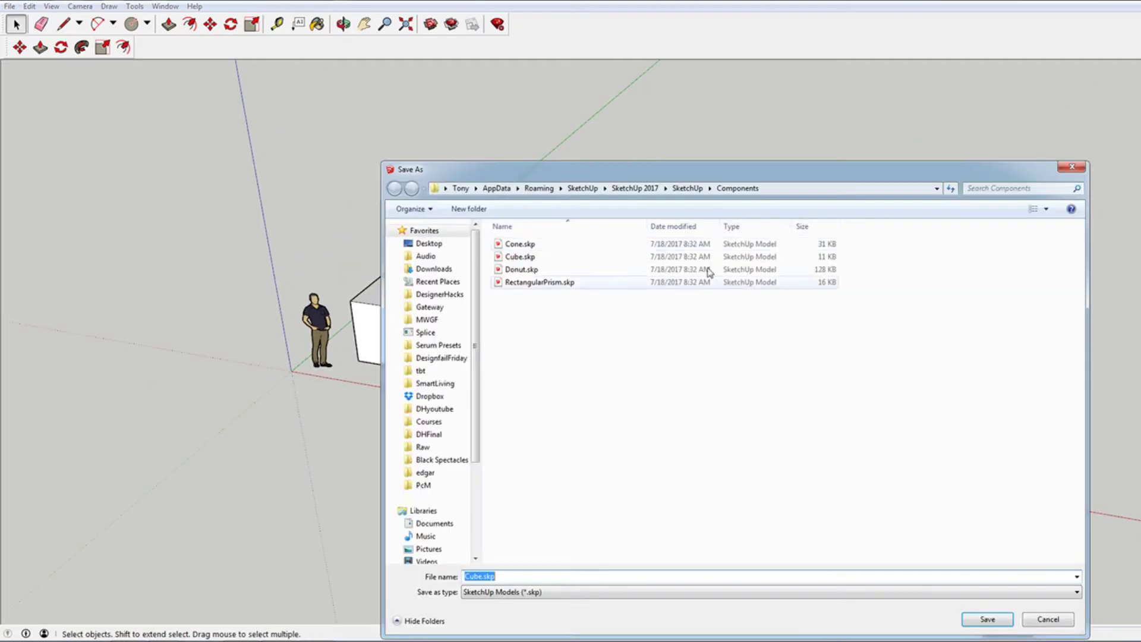
{"action": "type", "text": "Donu"}
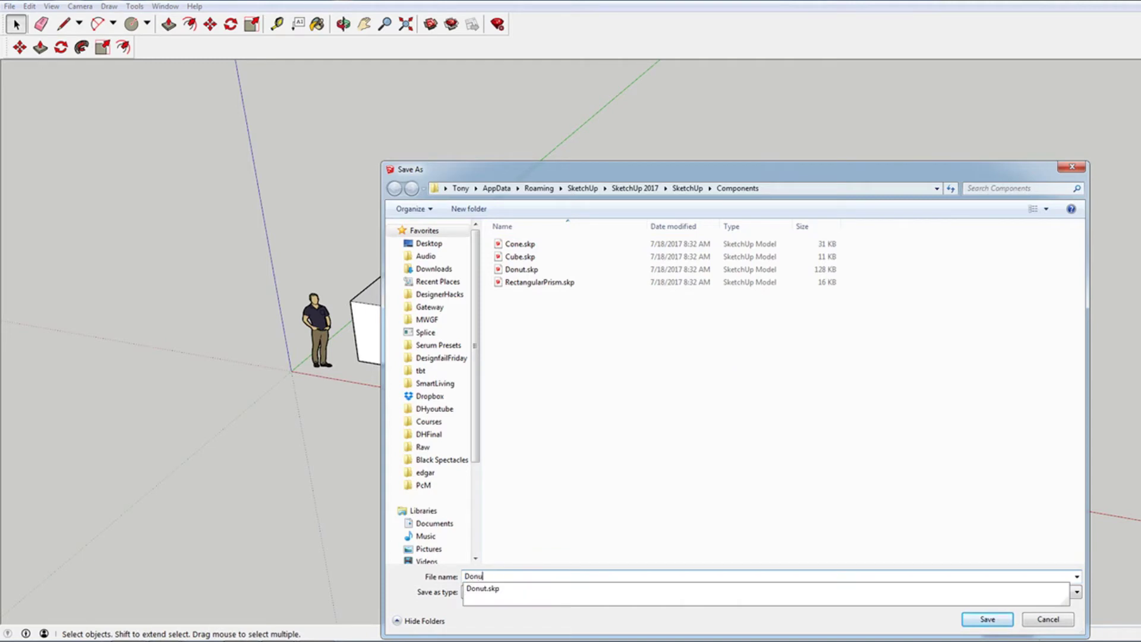
{"action": "type", "text": "tPlaceh"}
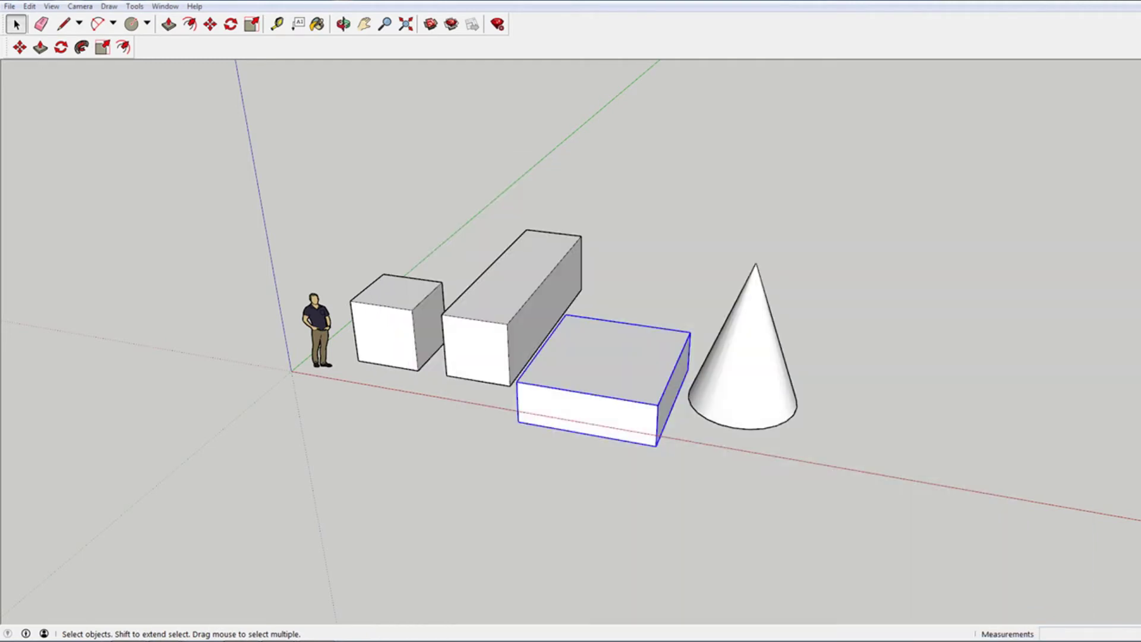
{"action": "left_click", "coordinate": [729, 373]}
Delete the cone, the small cube and the person figure, keeping the flat box.
{"action": "key", "text": "Delete"}
{"action": "left_click", "coordinate": [555, 321]}
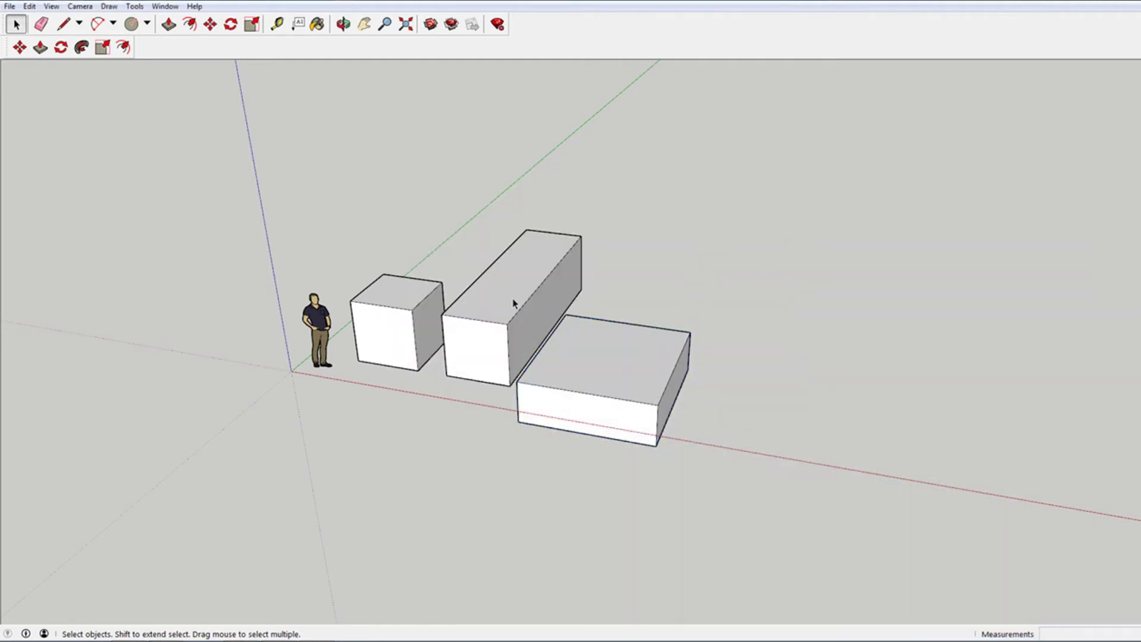
{"action": "key", "text": "Delete"}
{"action": "left_click", "coordinate": [385, 306]}
{"action": "key", "text": "Delete"}
{"action": "left_click", "coordinate": [621, 366]}
{"action": "key", "text": "m"}
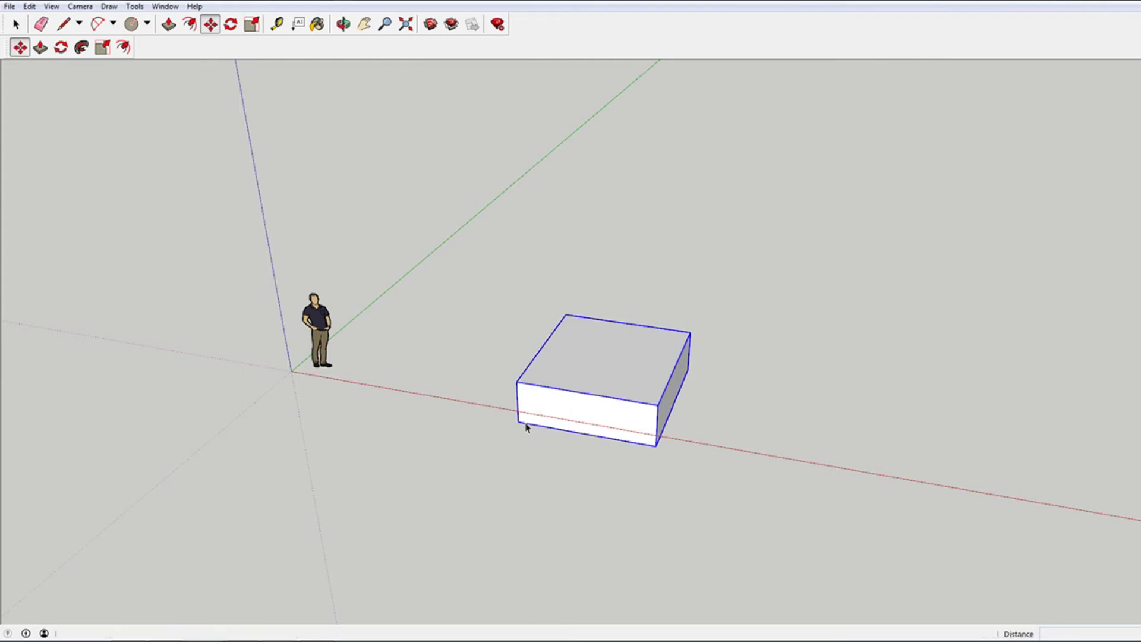
{"action": "left_click", "coordinate": [517, 423]}
{"action": "key", "text": "Escape"}
{"action": "key", "text": "space"}
{"action": "left_click", "coordinate": [317, 307]}
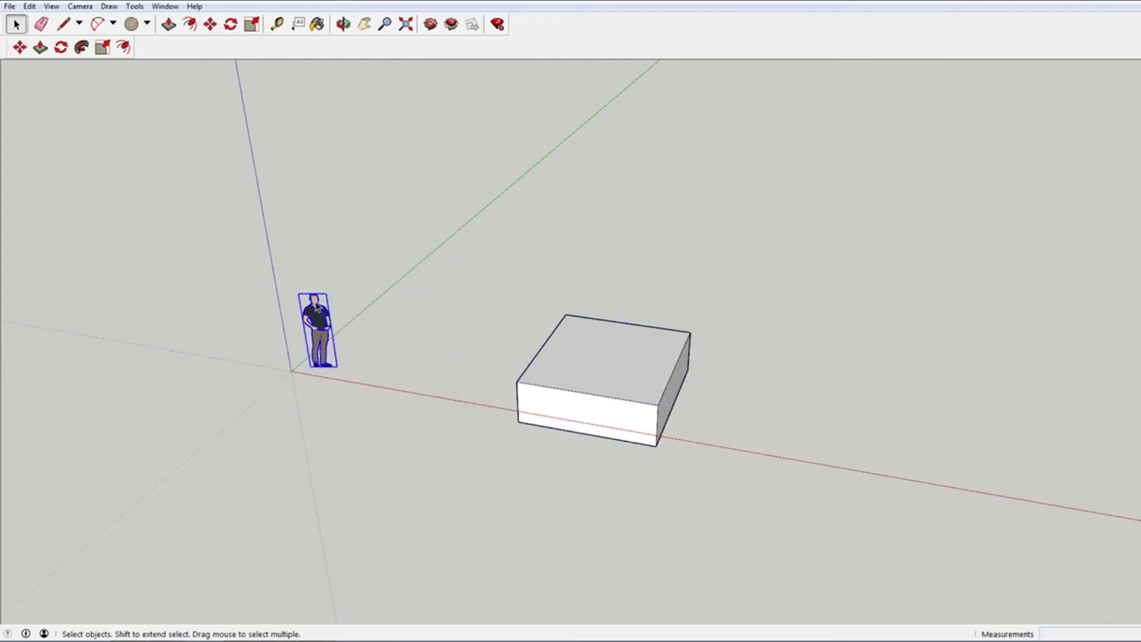
{"action": "key", "text": "Delete"}
Move the box to the origin and copy it 20' along green, repeated *200.
{"action": "left_click", "coordinate": [563, 372]}
{"action": "key", "text": "m"}
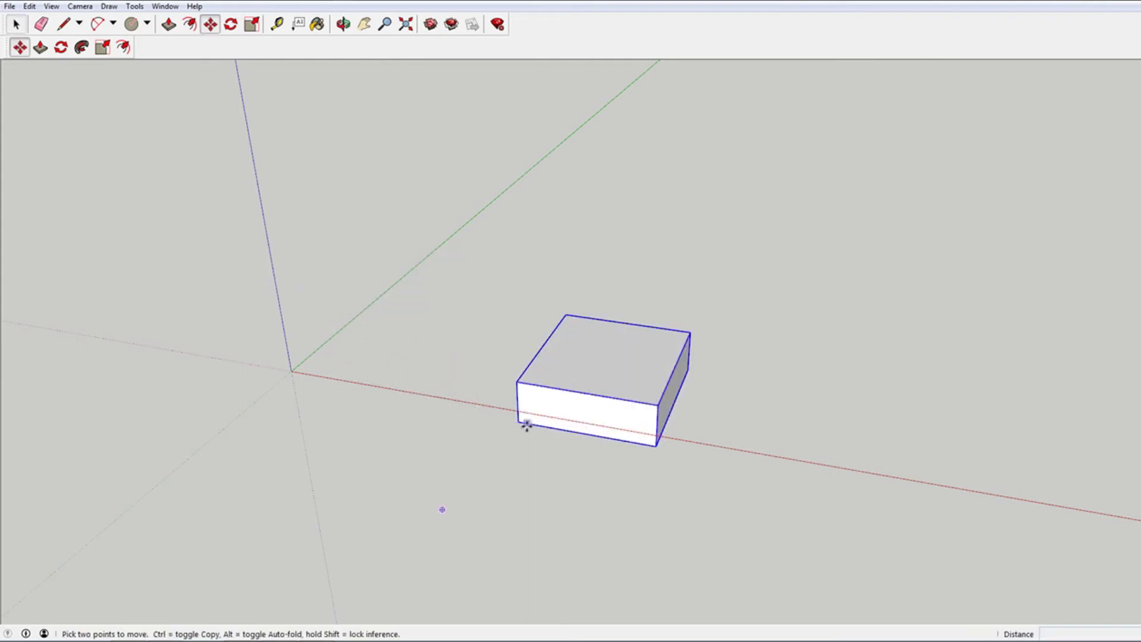
{"action": "left_click", "coordinate": [518, 422]}
{"action": "key", "text": "ctrl"}
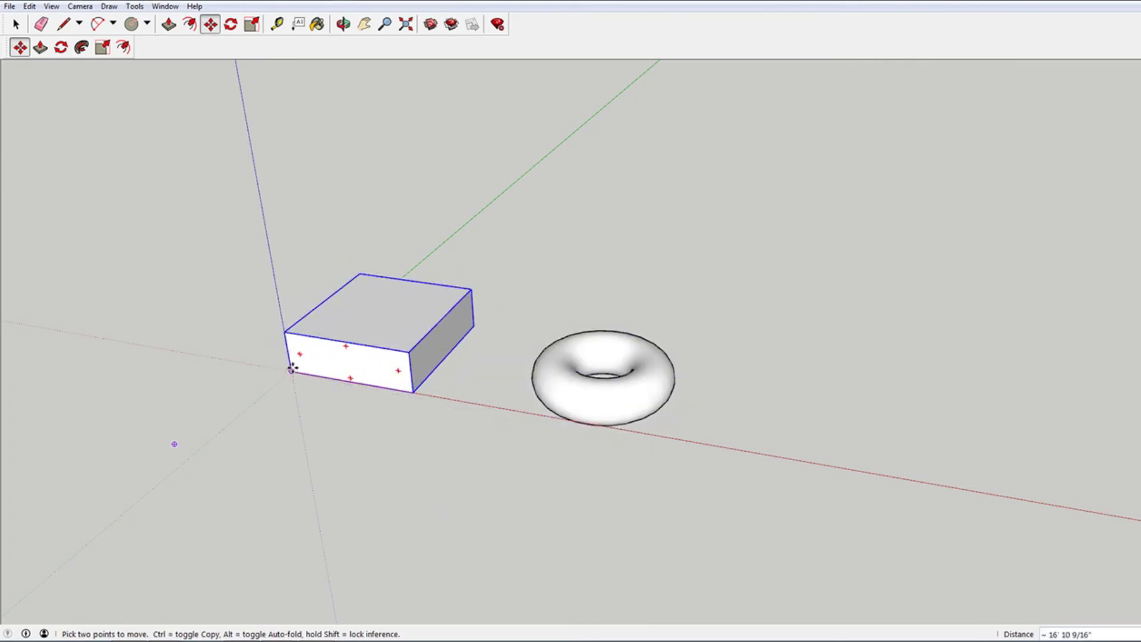
{"action": "left_click", "coordinate": [291, 373]}
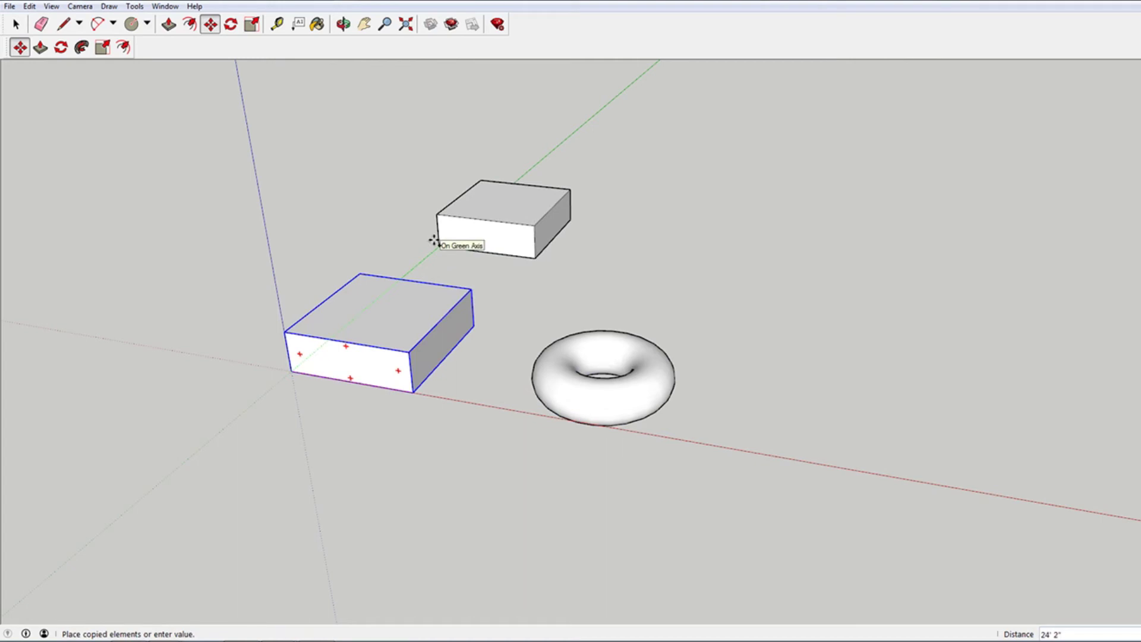
{"action": "key", "text": "Return"}
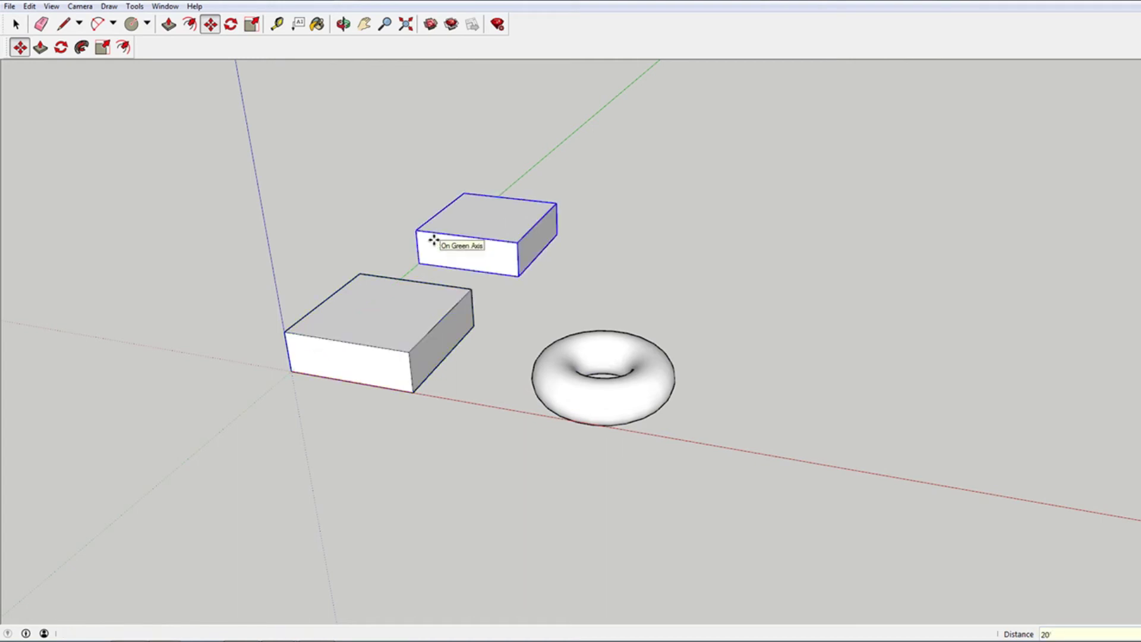
{"action": "key", "text": "Return"}
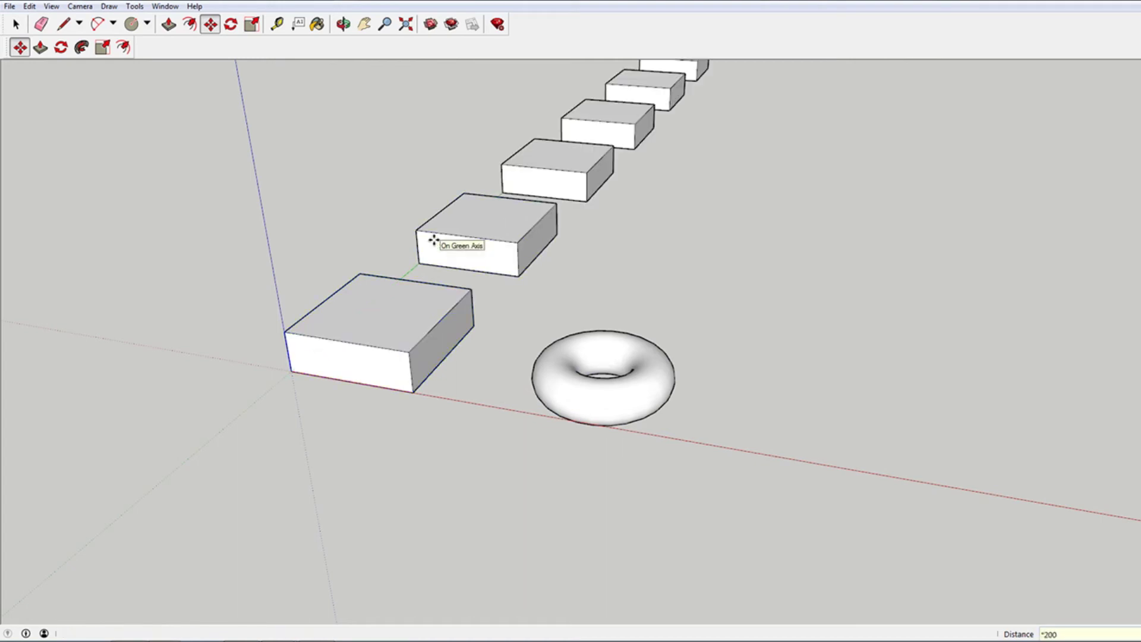
Zoom out to view the whole row of slab copies.
{"action": "key", "text": "shift+z"}
{"action": "scroll", "coordinate": [469, 349], "scroll_direction": "up", "scroll_amount": 5}
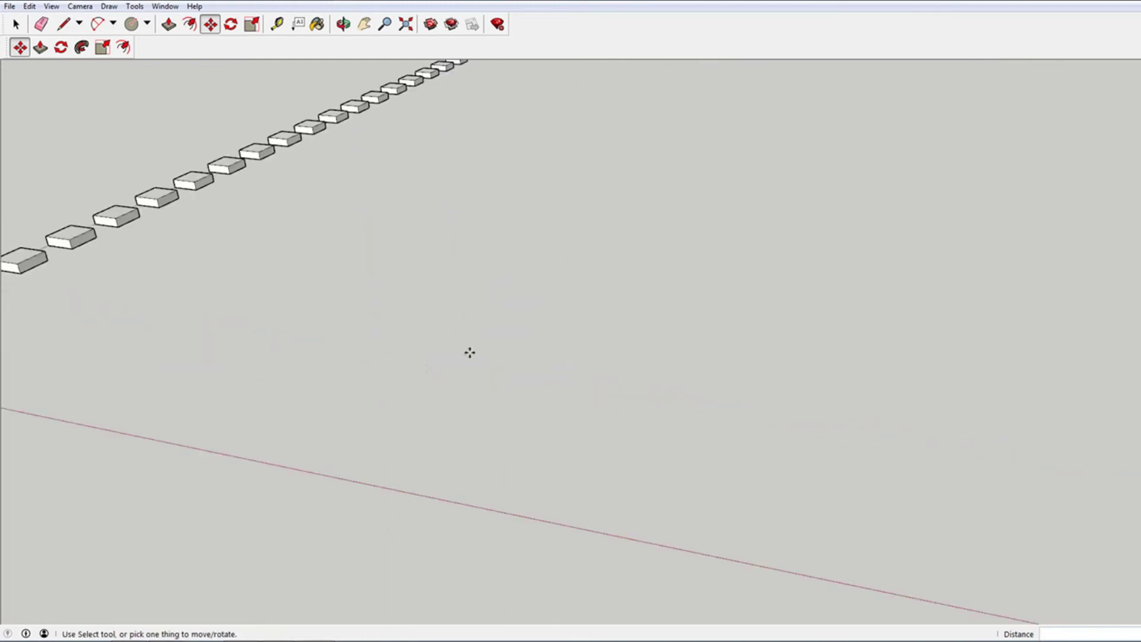
{"action": "scroll", "coordinate": [286, 333], "scroll_direction": "down", "scroll_amount": 3}
{"action": "scroll", "coordinate": [336, 334], "scroll_direction": "down", "scroll_amount": 2}
{"action": "scroll", "coordinate": [253, 336], "scroll_direction": "up", "scroll_amount": 5}
{"action": "scroll", "coordinate": [253, 336], "scroll_direction": "down", "scroll_amount": 2}
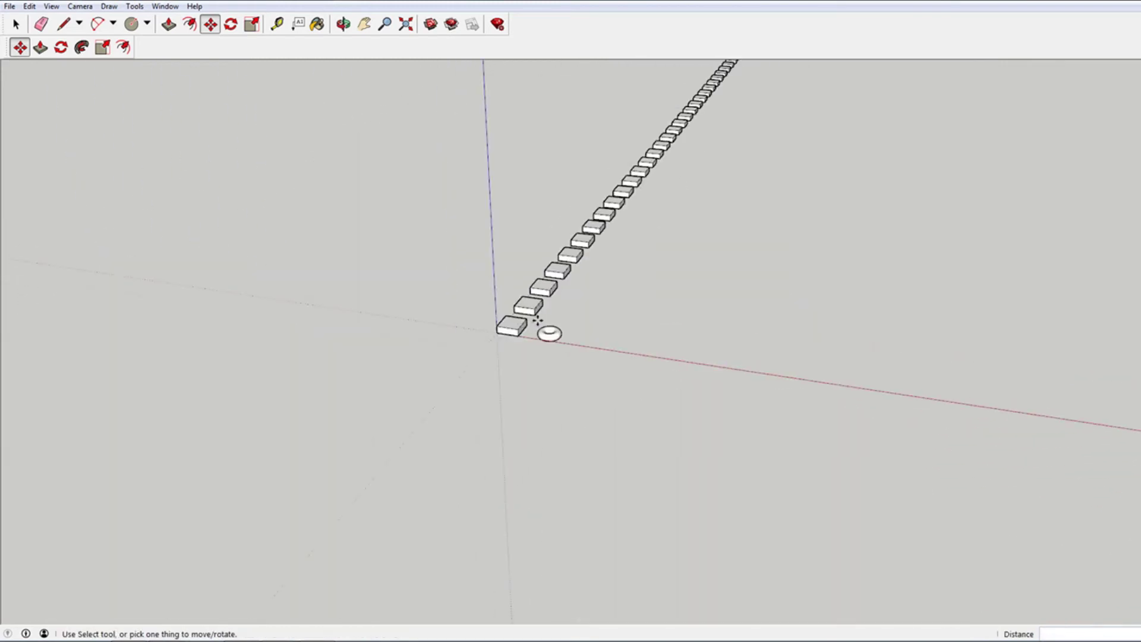
{"action": "key", "text": "space"}
Delete the test donut beside the start of the row.
{"action": "scroll", "coordinate": [420, 296], "scroll_direction": "up", "scroll_amount": 3}
{"action": "scroll", "coordinate": [342, 273], "scroll_direction": "down", "scroll_amount": 2}
{"action": "scroll", "coordinate": [333, 296], "scroll_direction": "up", "scroll_amount": 2}
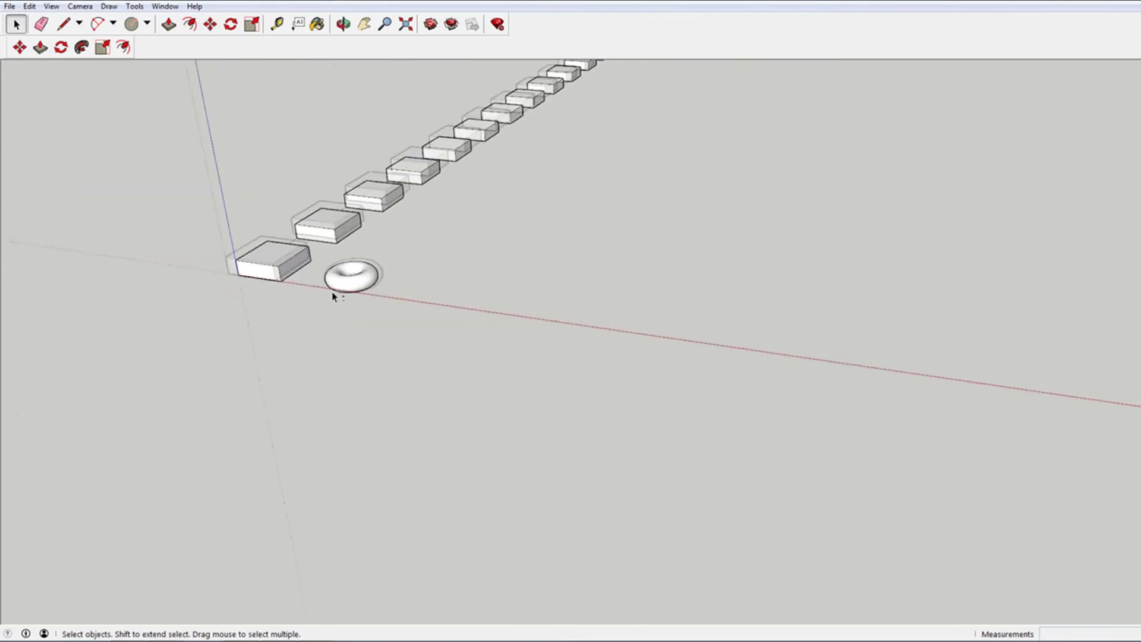
{"action": "scroll", "coordinate": [312, 277], "scroll_direction": "up", "scroll_amount": 2}
{"action": "left_click", "coordinate": [364, 285]}
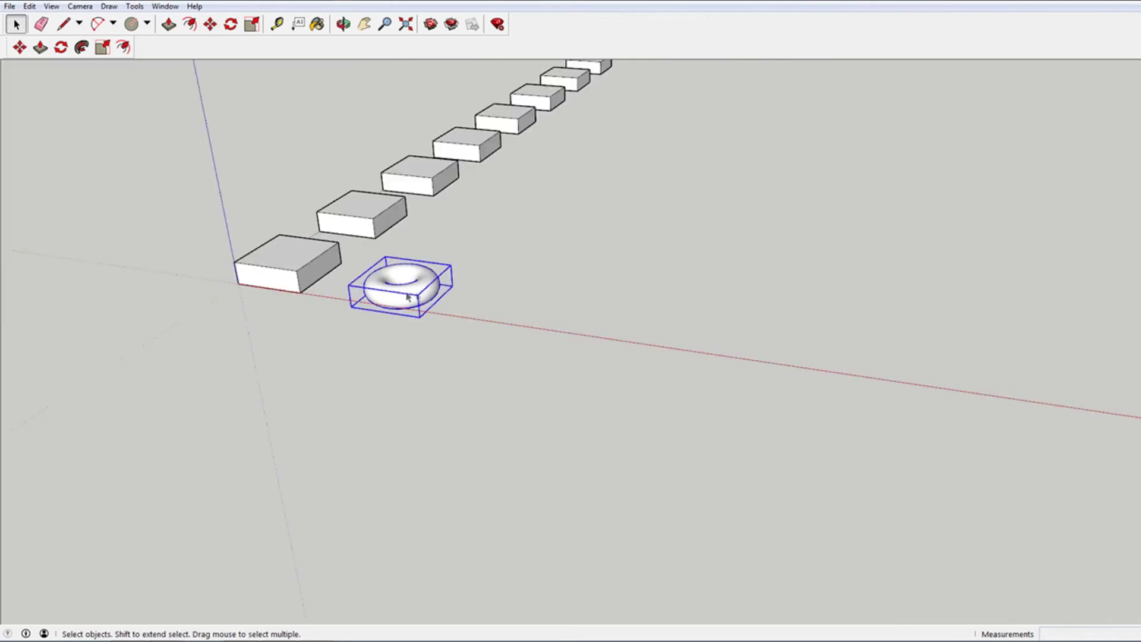
{"action": "key", "text": "Delete"}
Purge unused items in Model Info Statistics, then delete the leftover circle path.
{"action": "left_click", "coordinate": [165, 6]}
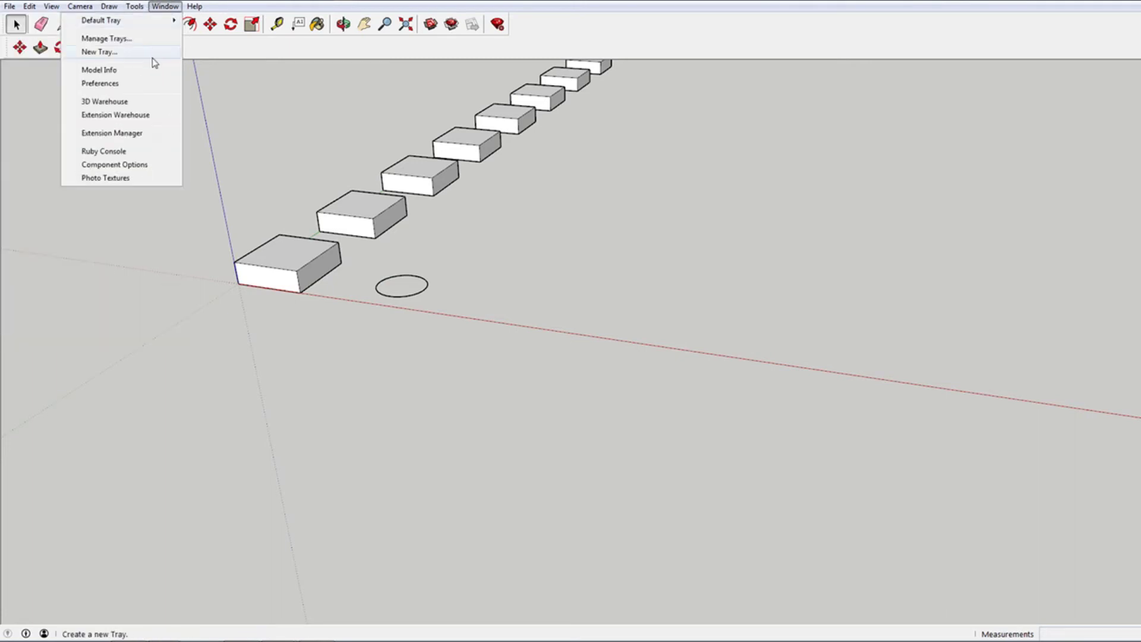
{"action": "left_click", "coordinate": [152, 69]}
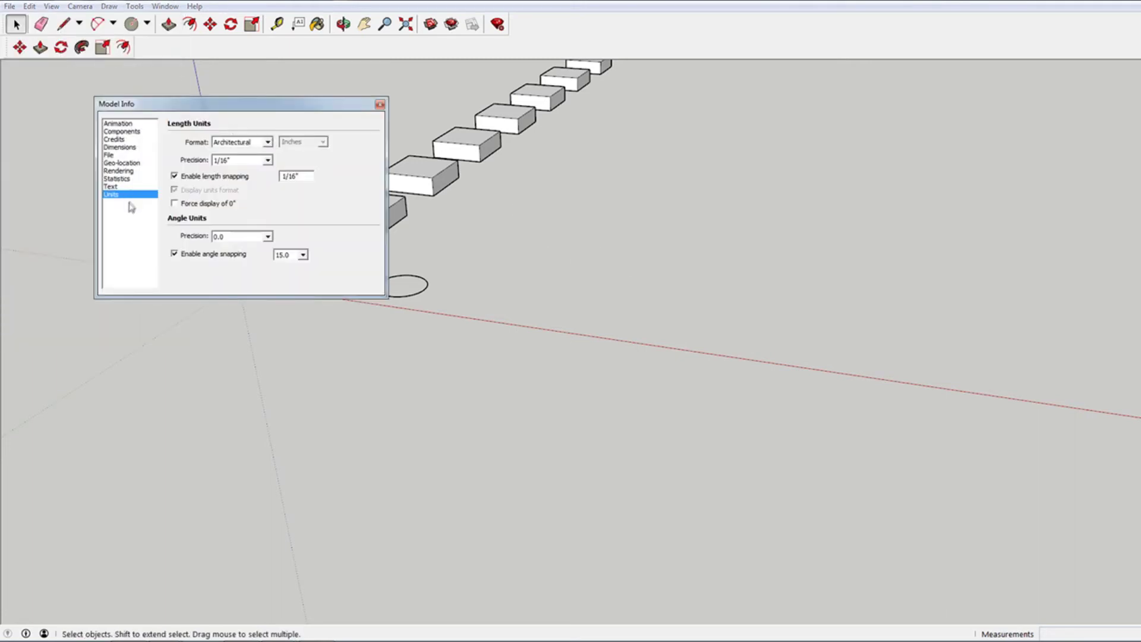
{"action": "left_click", "coordinate": [116, 179]}
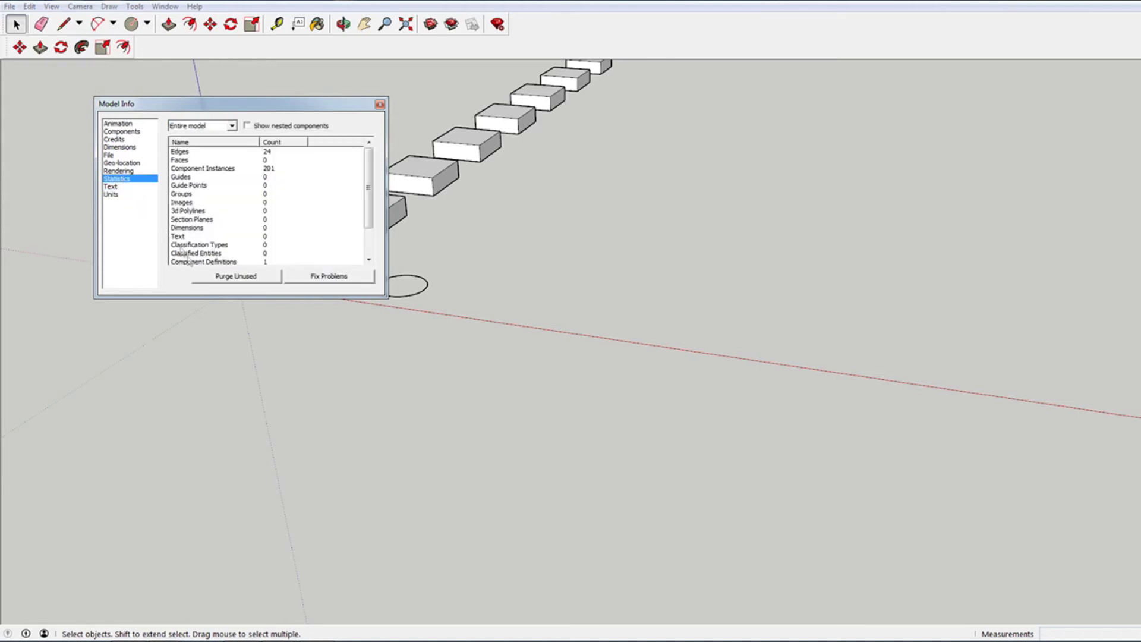
{"action": "left_click", "coordinate": [248, 282]}
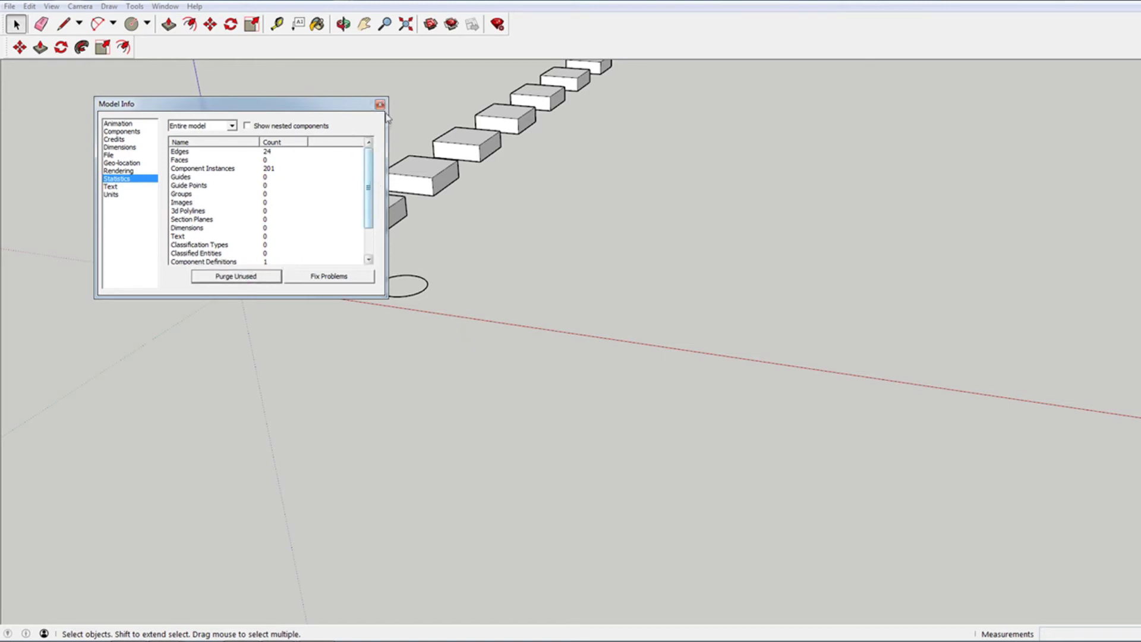
{"action": "left_click", "coordinate": [379, 105]}
{"action": "left_click_drag", "start_coordinate": [455, 338], "coordinate": [387, 266]}
{"action": "key", "text": "Delete"}
Save the slab-row model as Placeholder.skp on the desktop.
{"action": "left_click", "coordinate": [9, 6]}
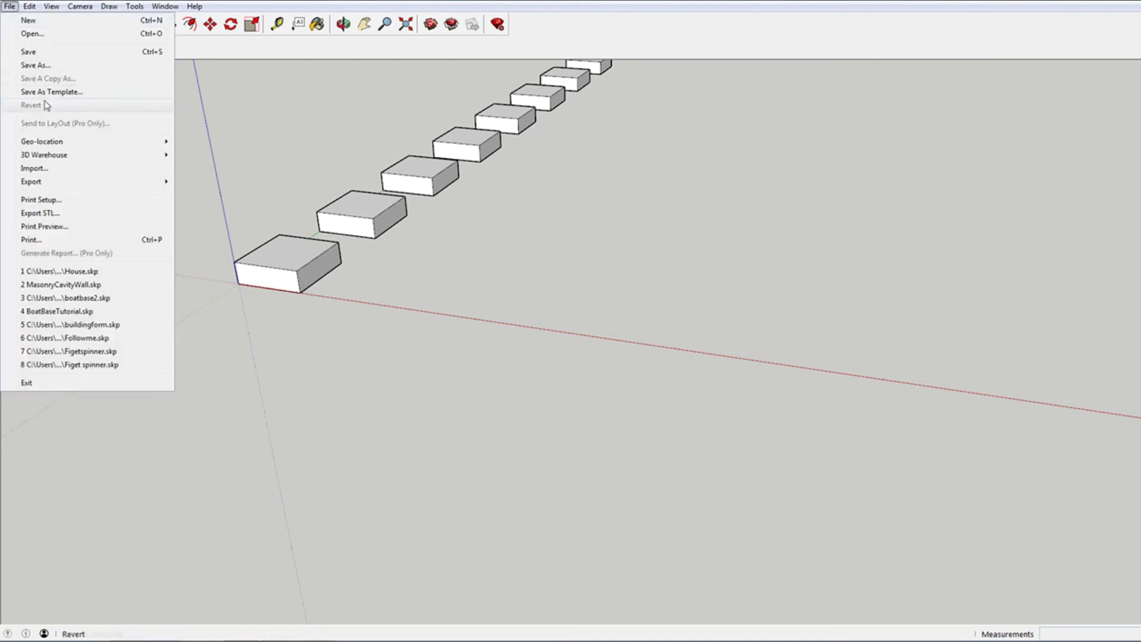
{"action": "left_click", "coordinate": [52, 65]}
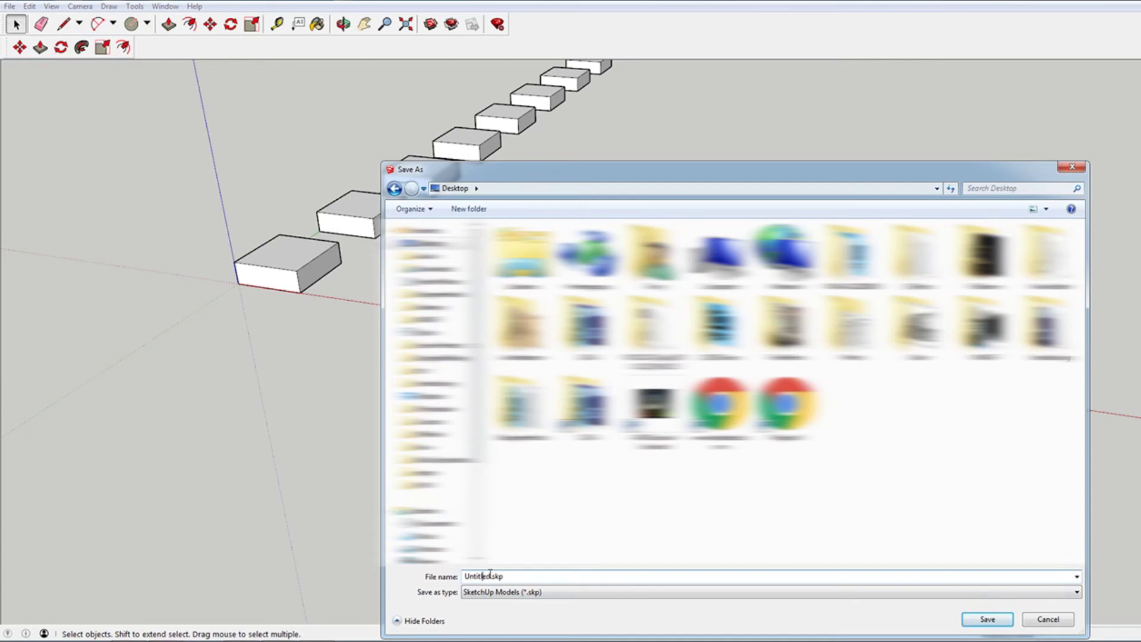
{"action": "type", "text": "S"}
{"action": "type", "text": "ket"}
{"action": "key", "text": "BackSpace"}
{"action": "key", "text": "BackSpace"}
{"action": "key", "text": "BackSpace"}
{"action": "type", "text": "lace"}
{"action": "type", "text": "hold"}
{"action": "key", "text": "Return"}
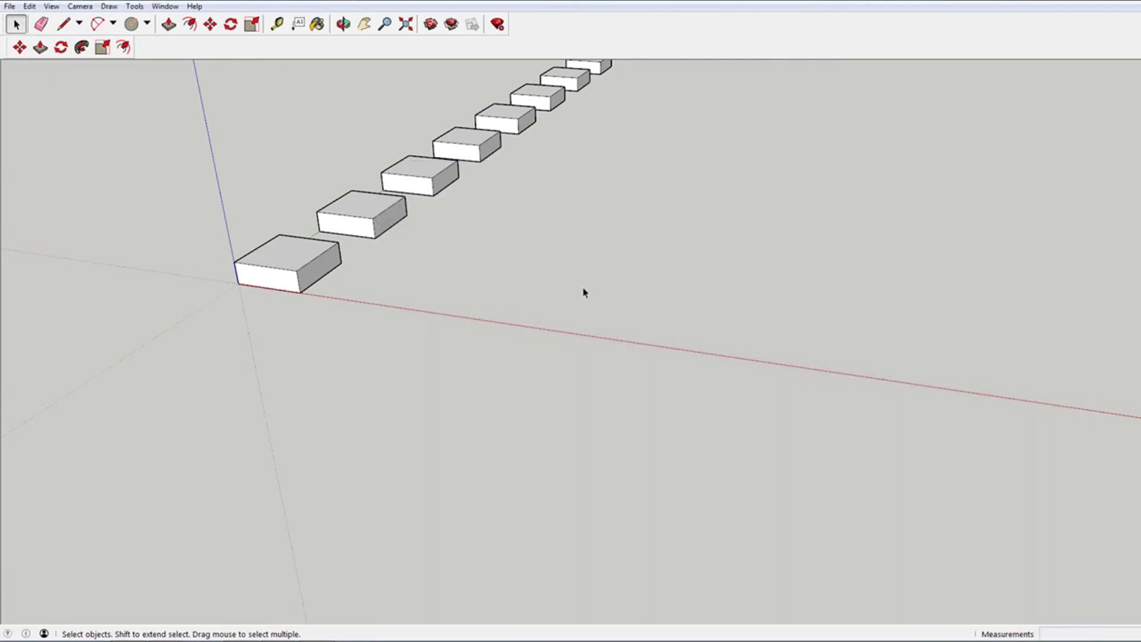
Reload the box placeholder component from Donut.skp, turning every slab into a torus.
{"action": "left_click", "coordinate": [304, 248]}
{"action": "right_click", "coordinate": [304, 246]}
{"action": "left_click", "coordinate": [359, 368]}
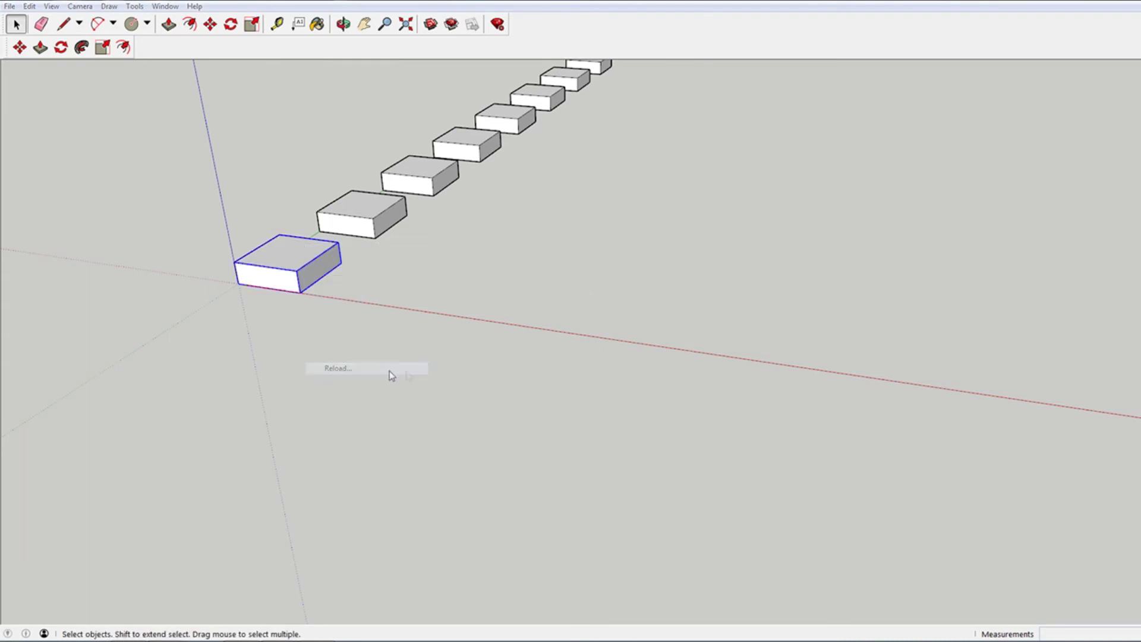
{"action": "double_click", "coordinate": [549, 270]}
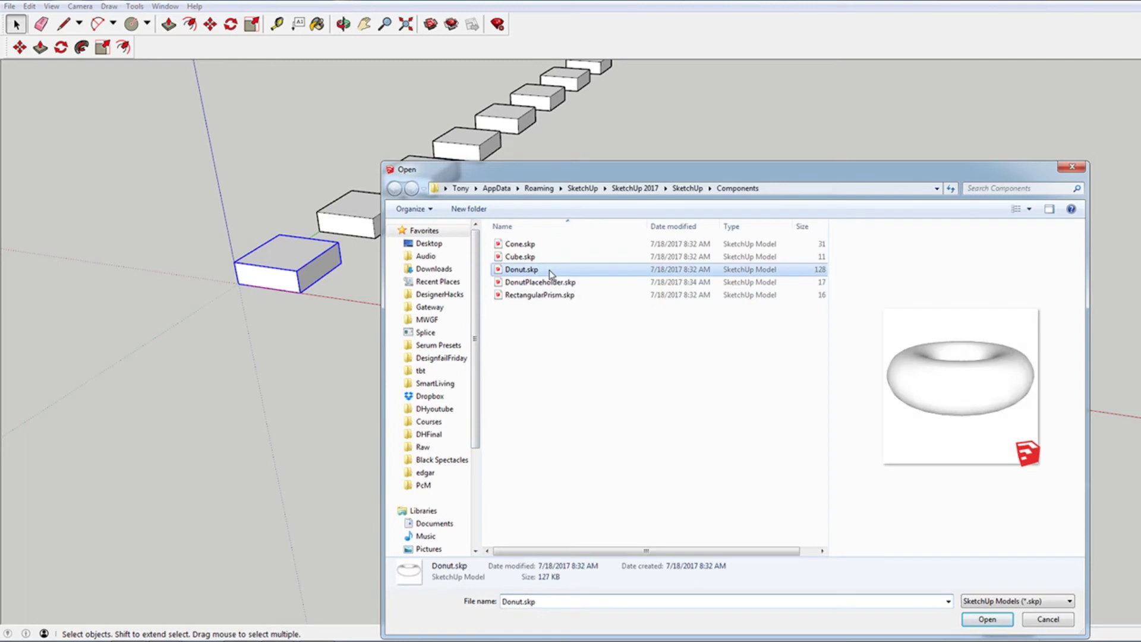
Save the donut version of the model as Donut.skp.
{"action": "scroll", "coordinate": [386, 327], "scroll_direction": "down", "scroll_amount": 2}
{"action": "scroll", "coordinate": [374, 344], "scroll_direction": "down", "scroll_amount": 3}
{"action": "scroll", "coordinate": [306, 326], "scroll_direction": "up", "scroll_amount": 3}
{"action": "scroll", "coordinate": [453, 400], "scroll_direction": "up", "scroll_amount": 5}
{"action": "scroll", "coordinate": [451, 416], "scroll_direction": "down", "scroll_amount": 3}
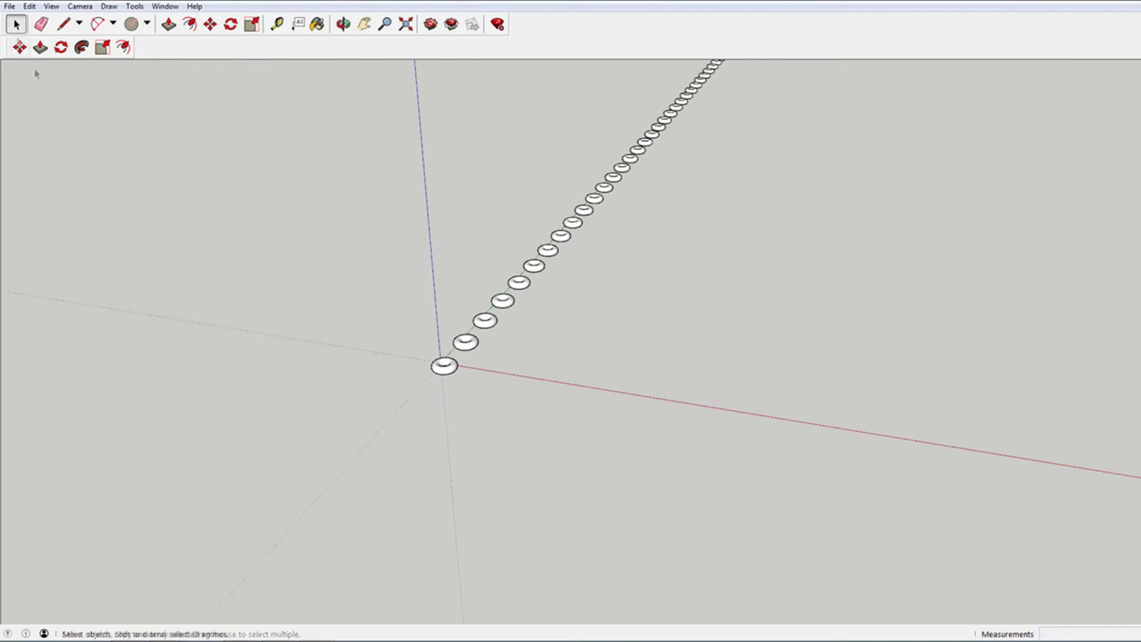
{"action": "left_click", "coordinate": [9, 6]}
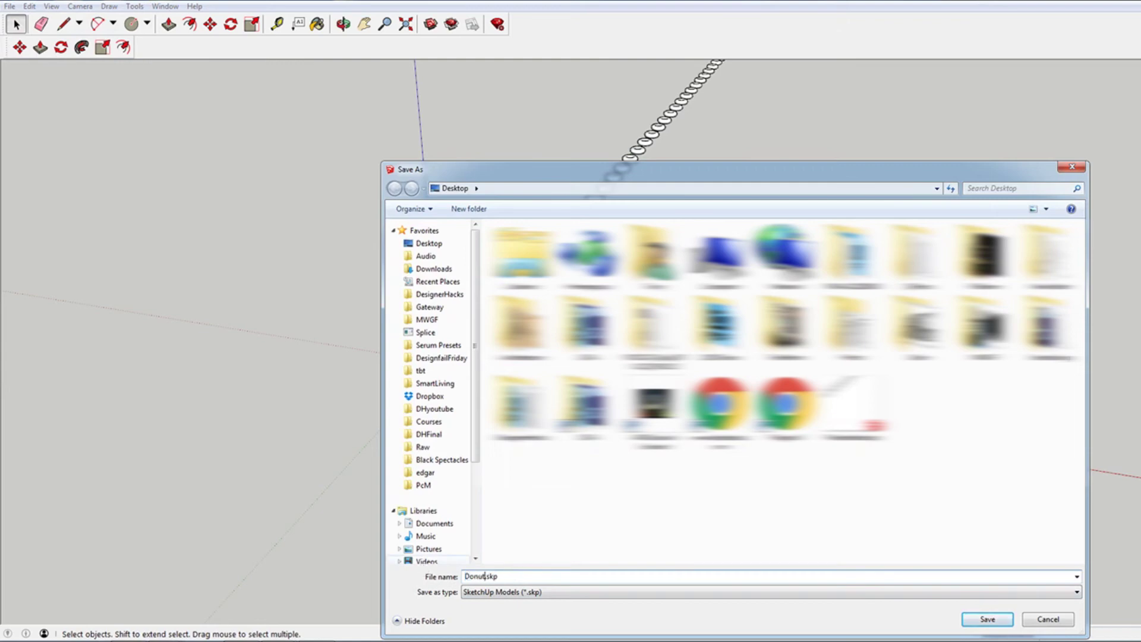
{"action": "key", "text": "Return"}
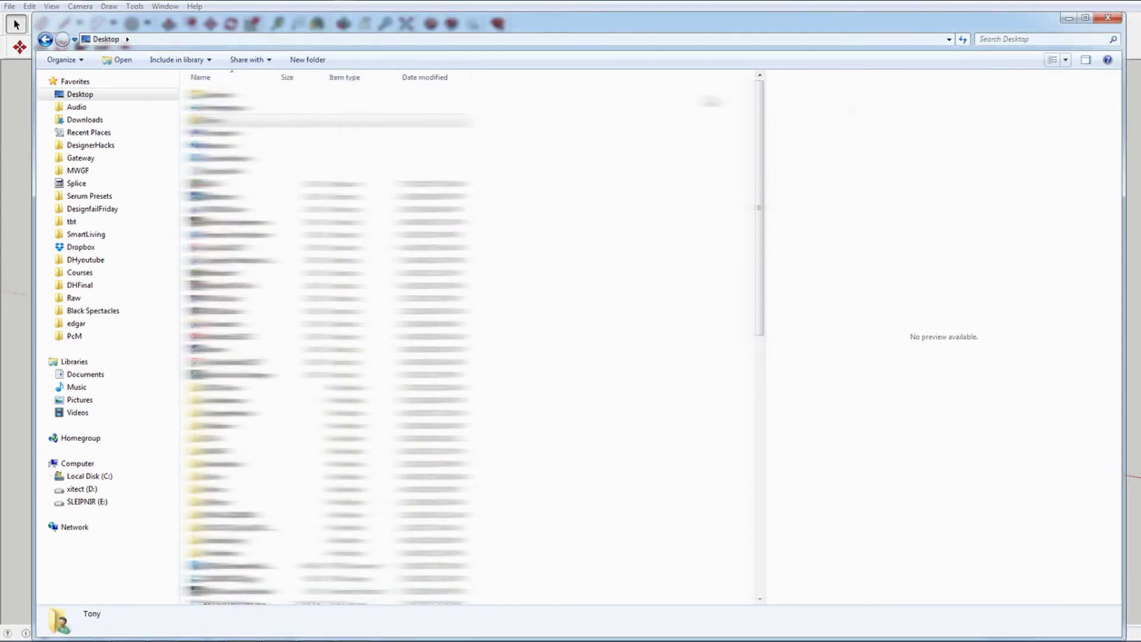
Sort the Desktop by date modified to compare Donut.skp (216 KB) and Placeholder.skp (105 KB).
{"action": "left_click_drag", "start_coordinate": [759, 118], "coordinate": [758, 438]}
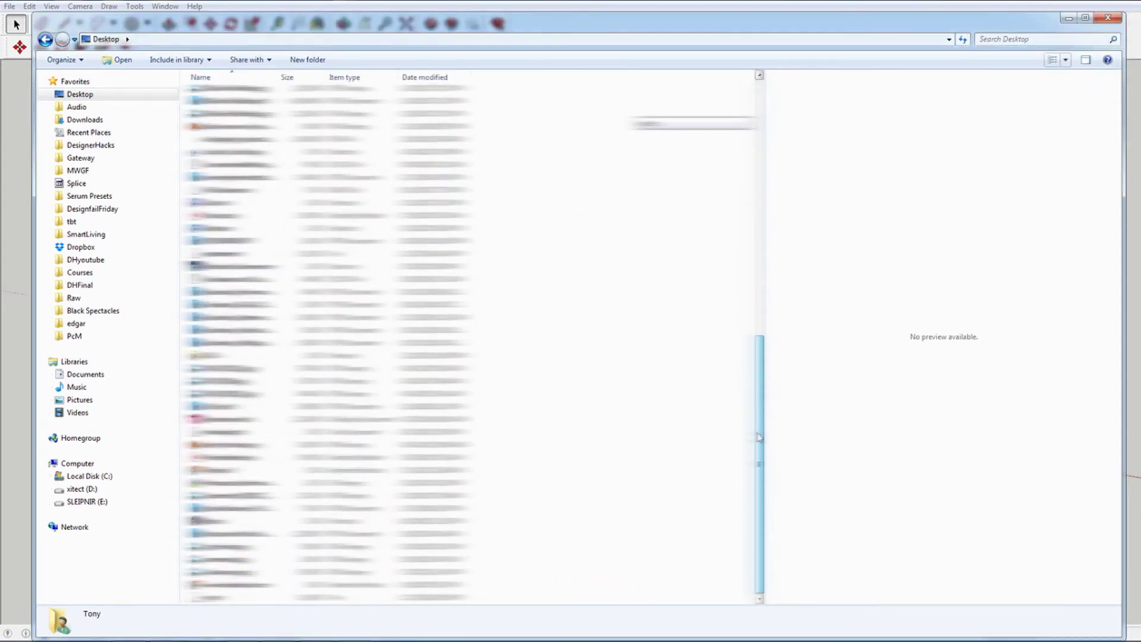
{"action": "left_click", "coordinate": [436, 77]}
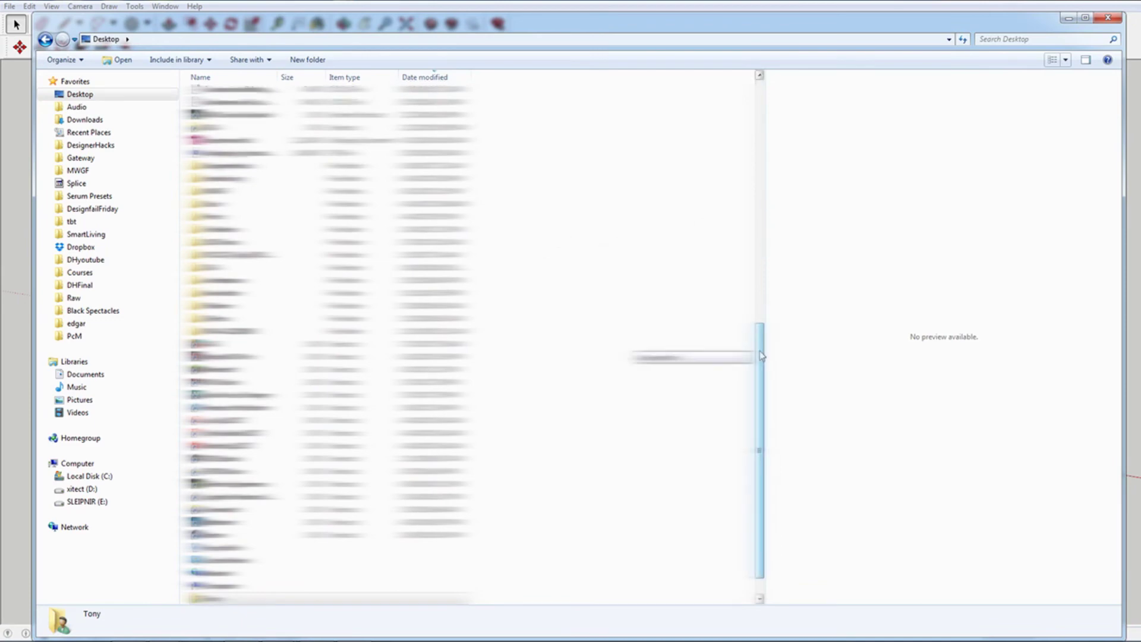
{"action": "left_click_drag", "start_coordinate": [761, 355], "coordinate": [735, 79]}
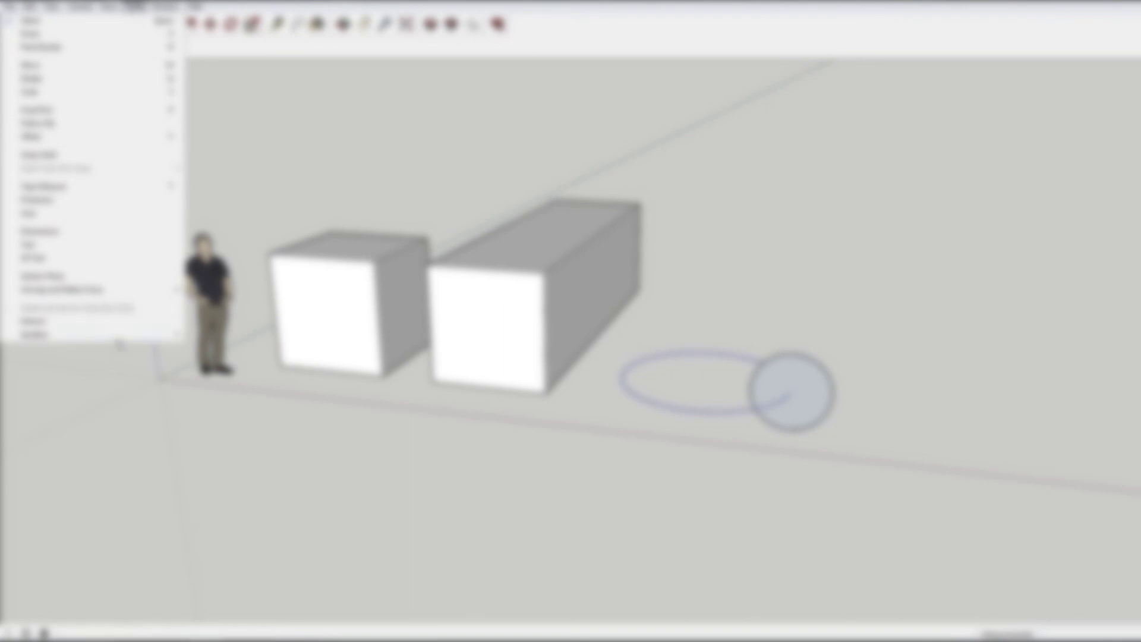
Sweep the circle around the ellipse into a torus and fix its surface shading.
{"action": "left_click", "coordinate": [82, 124]}
{"action": "left_click", "coordinate": [827, 400]}
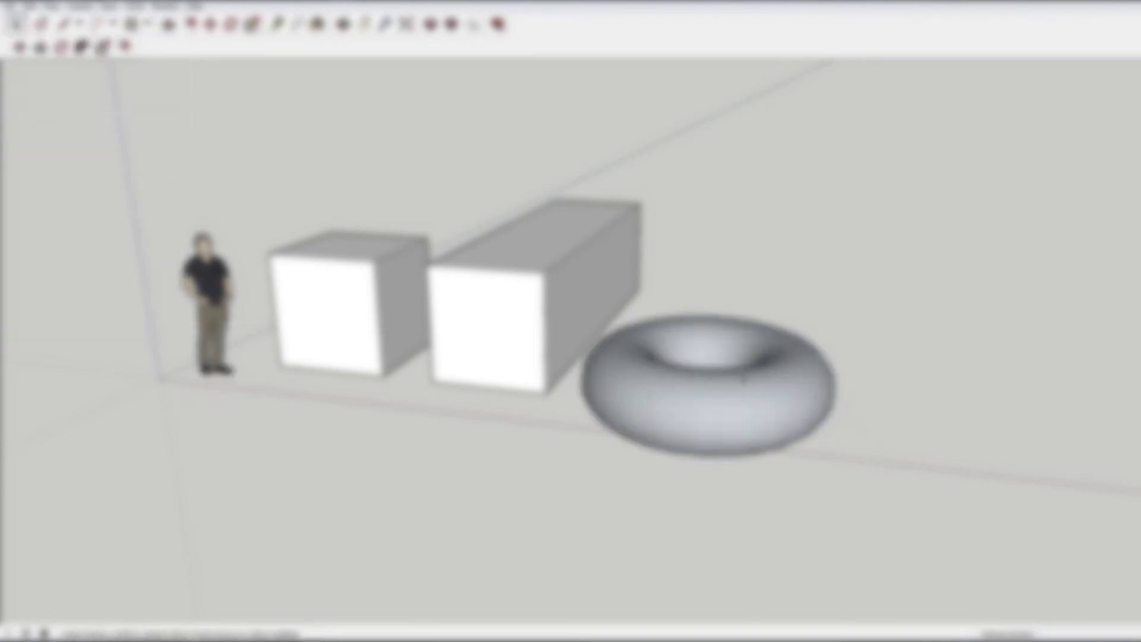
{"action": "right_click", "coordinate": [687, 397]}
{"action": "left_click", "coordinate": [757, 516]}
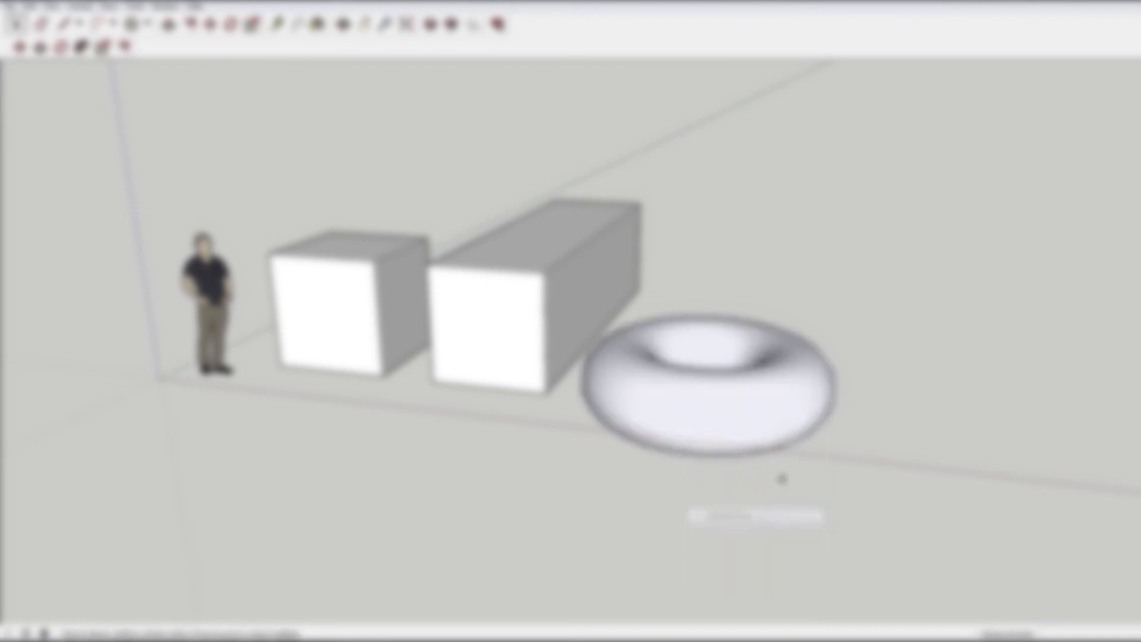
{"action": "scroll", "coordinate": [715, 420], "scroll_direction": "down", "scroll_amount": 3}
{"action": "middle_click_drag", "start_coordinate": [715, 420], "coordinate": [757, 425]}
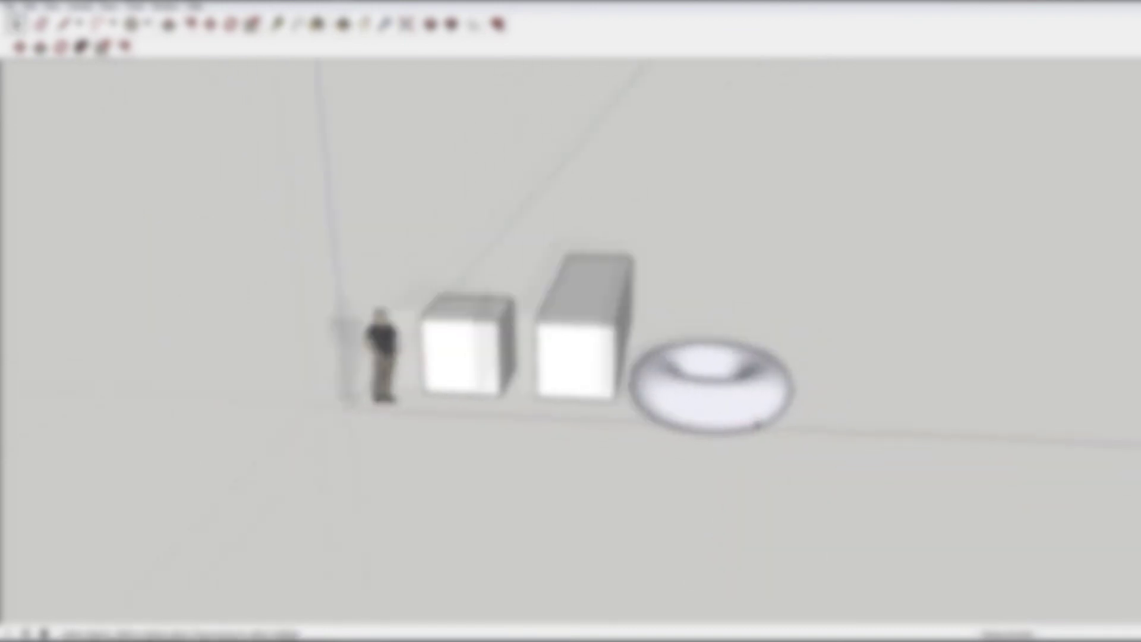
{"action": "scroll", "coordinate": [757, 423], "scroll_direction": "down", "scroll_amount": 3}
{"action": "scroll", "coordinate": [757, 424], "scroll_direction": "up", "scroll_amount": 3}
Lift the torus with Move, then return it to its ground footprint.
{"action": "key", "text": "m"}
{"action": "left_click_drag", "start_coordinate": [752, 387], "coordinate": [729, 313]}
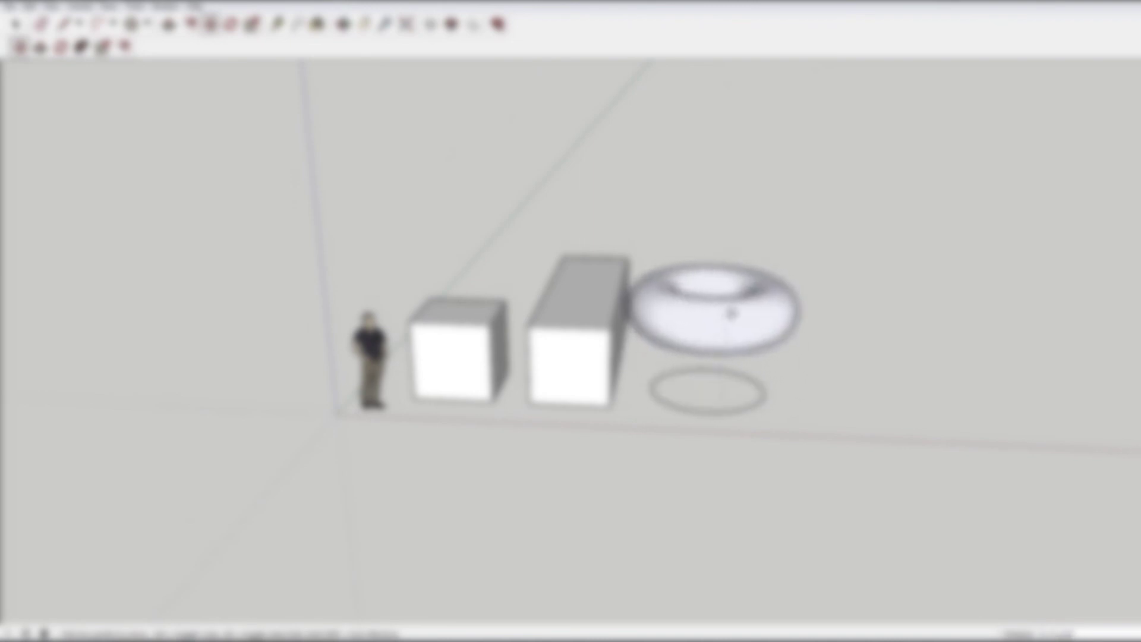
{"action": "right_click", "coordinate": [731, 314]}
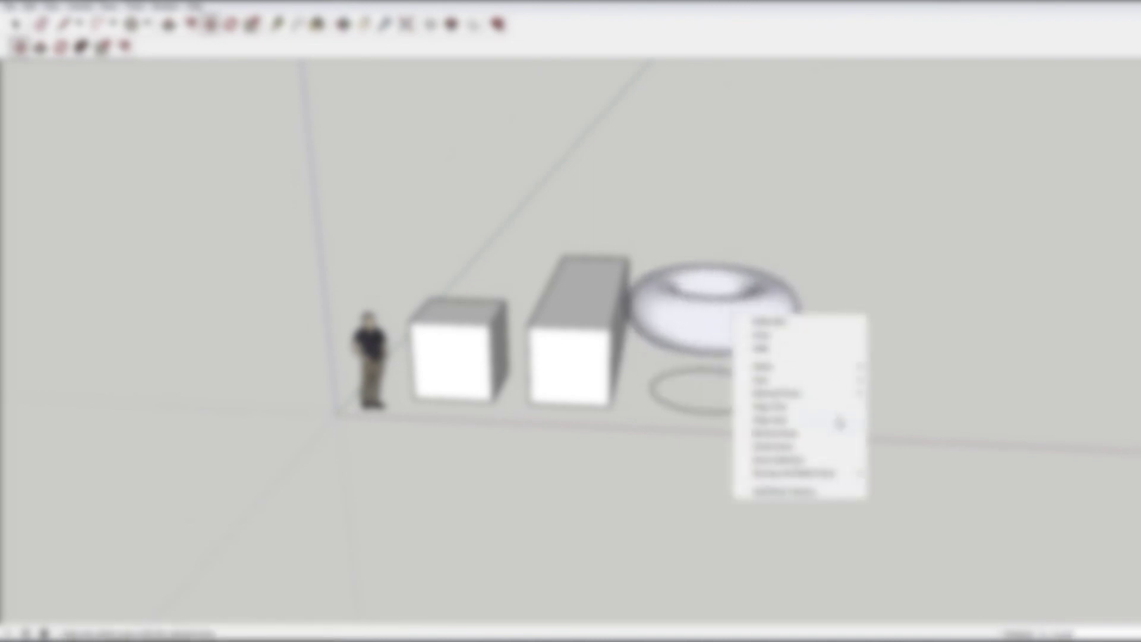
{"action": "left_click", "coordinate": [830, 457]}
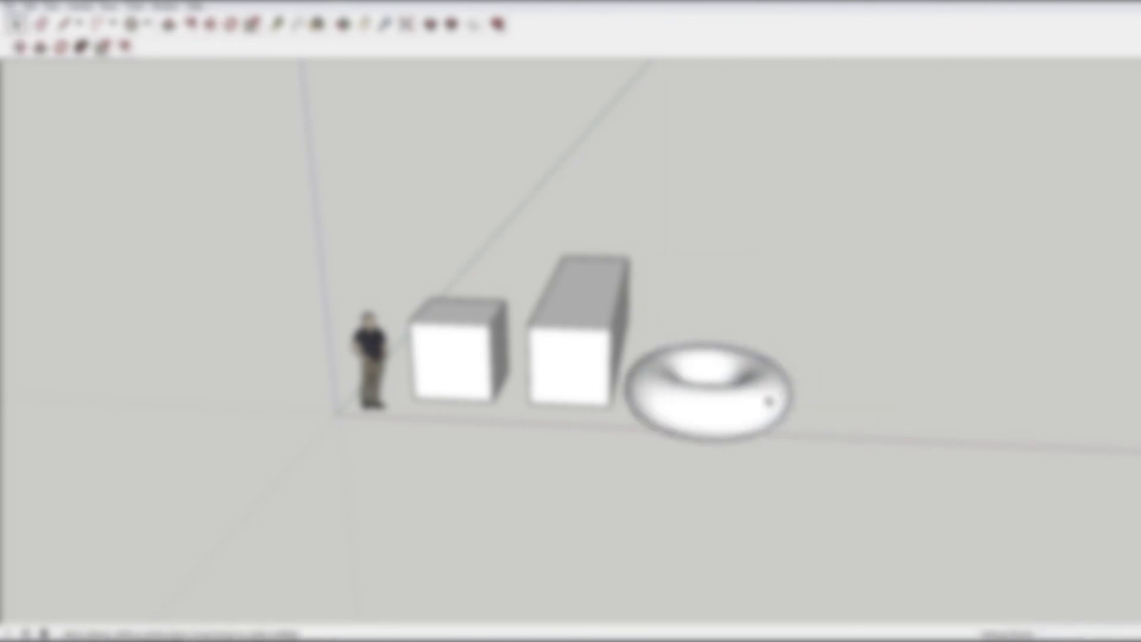
Turn the torus into a component named 'To'.
{"action": "left_click", "coordinate": [769, 401]}
{"action": "right_click", "coordinate": [769, 399]}
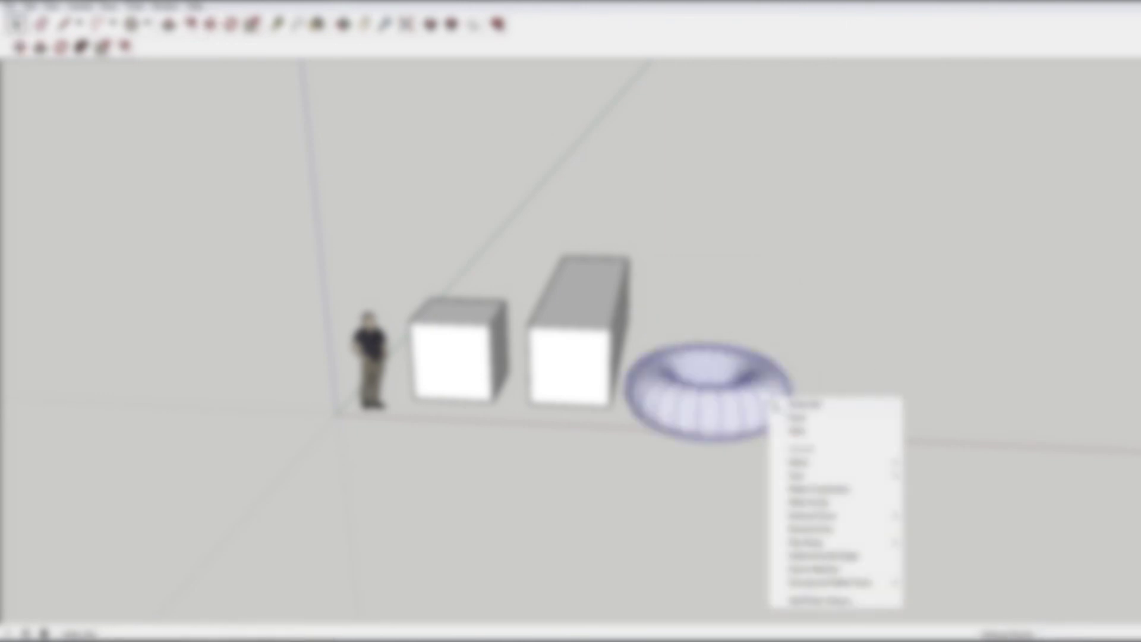
{"action": "left_click", "coordinate": [853, 490]}
{"action": "type", "text": "To"}
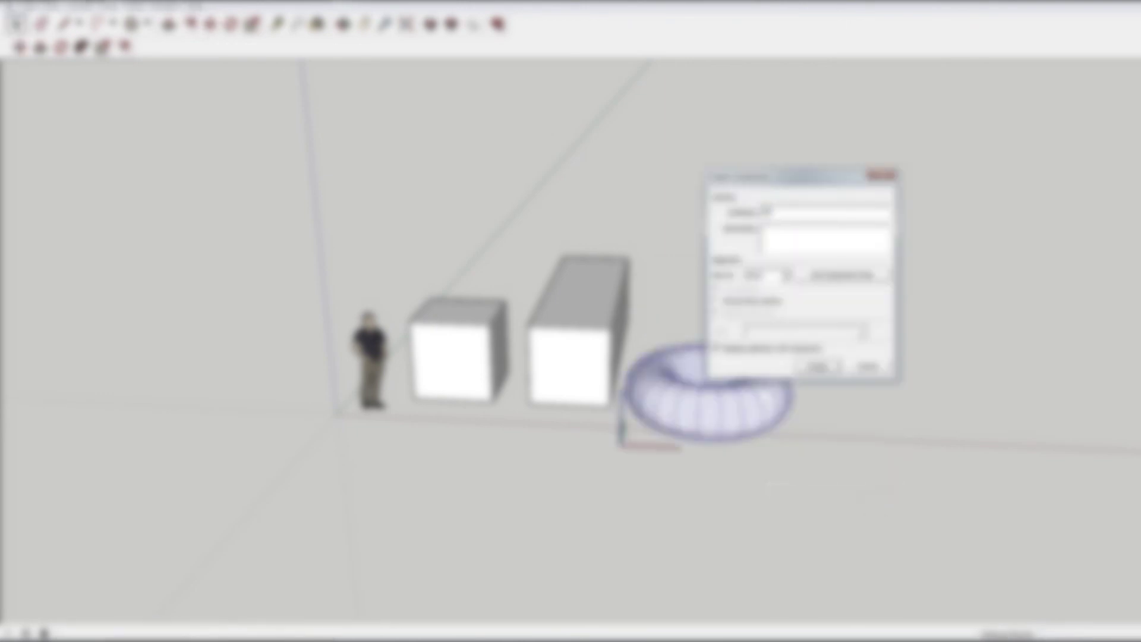
{"action": "key", "text": "Return"}
Draw a new circle on the ground to the right of the torus.
{"action": "middle_click_drag", "start_coordinate": [942, 463], "coordinate": [820, 415], "text": "shift"}
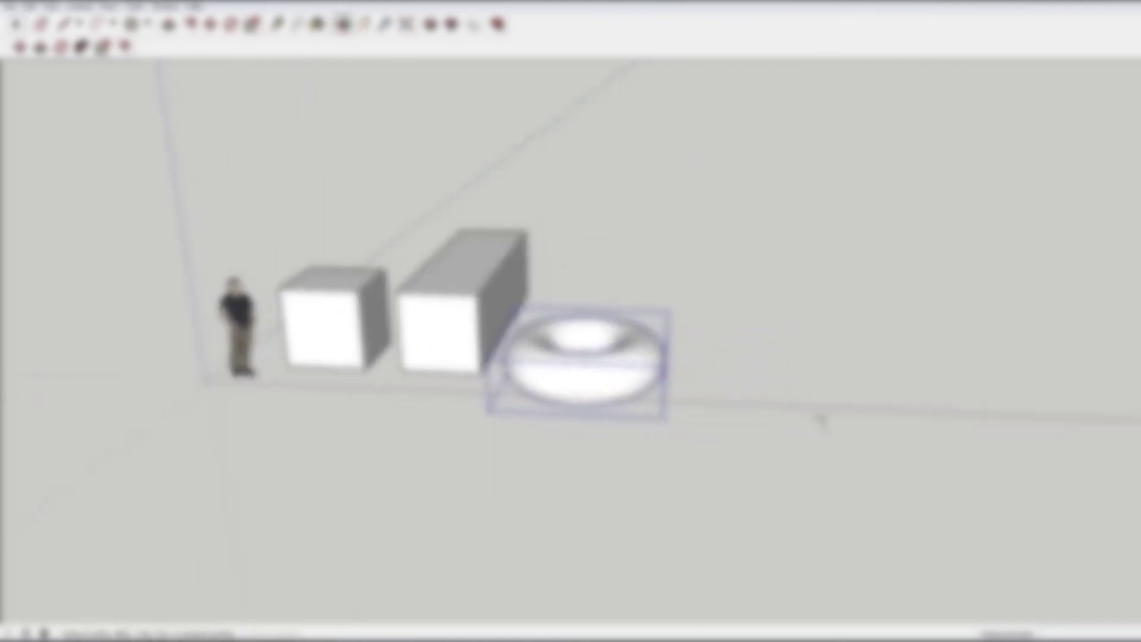
{"action": "left_click", "coordinate": [772, 314]}
{"action": "key", "text": "c"}
{"action": "left_click", "coordinate": [745, 365]}
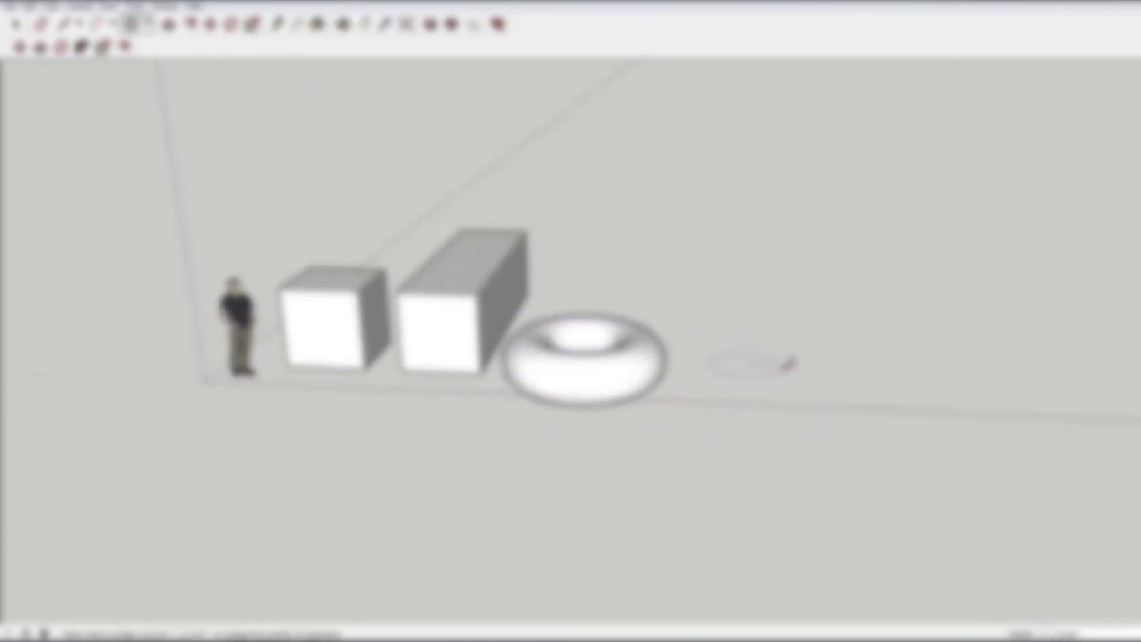
{"action": "left_click", "coordinate": [803, 360]}
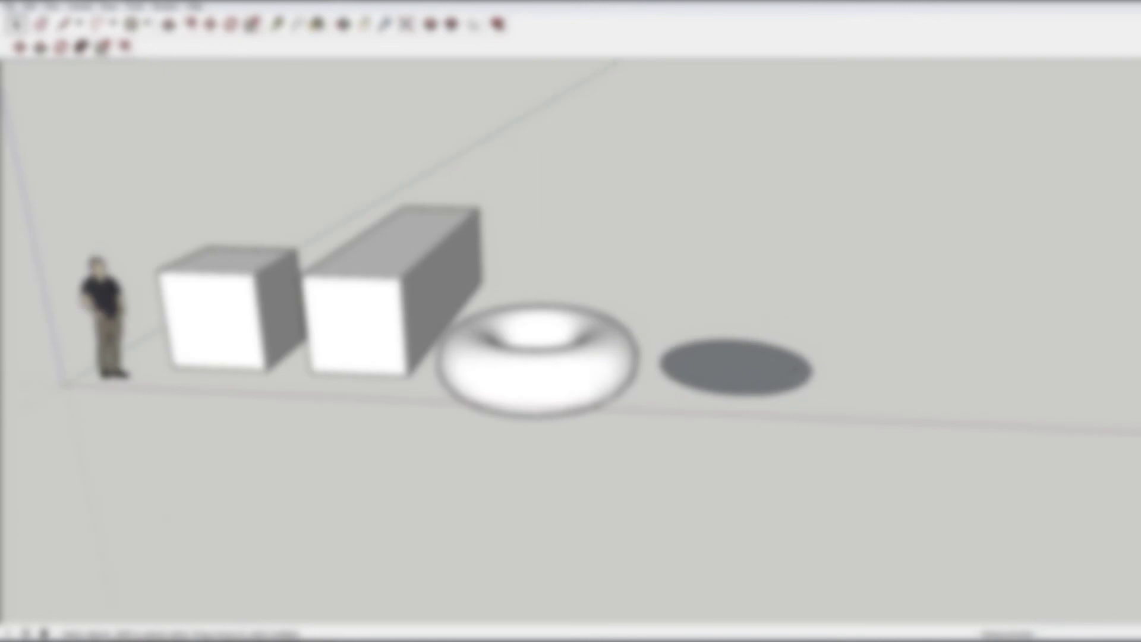